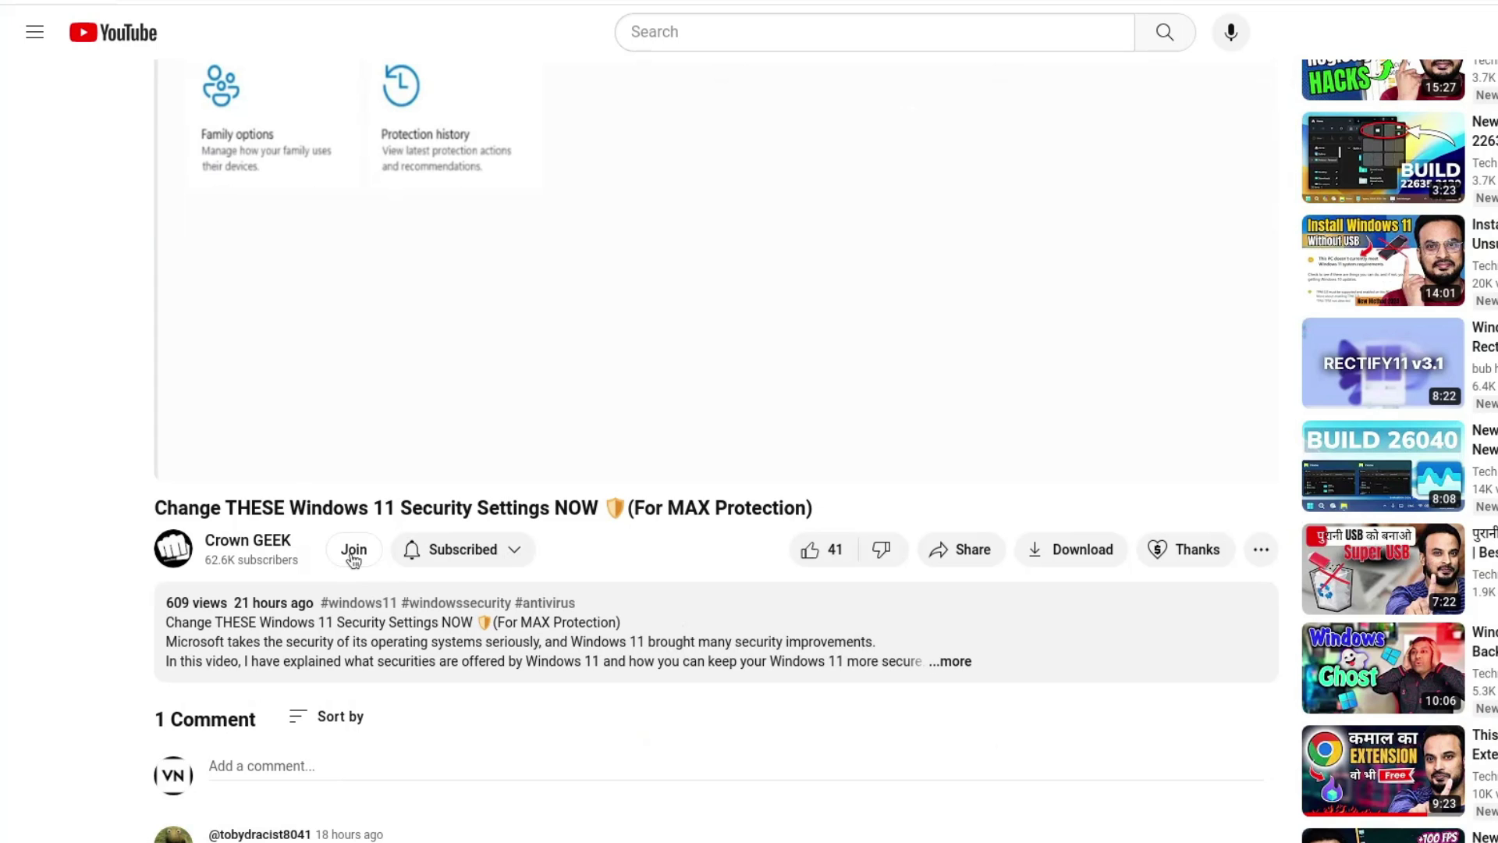
Browse the channel membership options, viewing the Special members and King Members tiers.
click(355, 550)
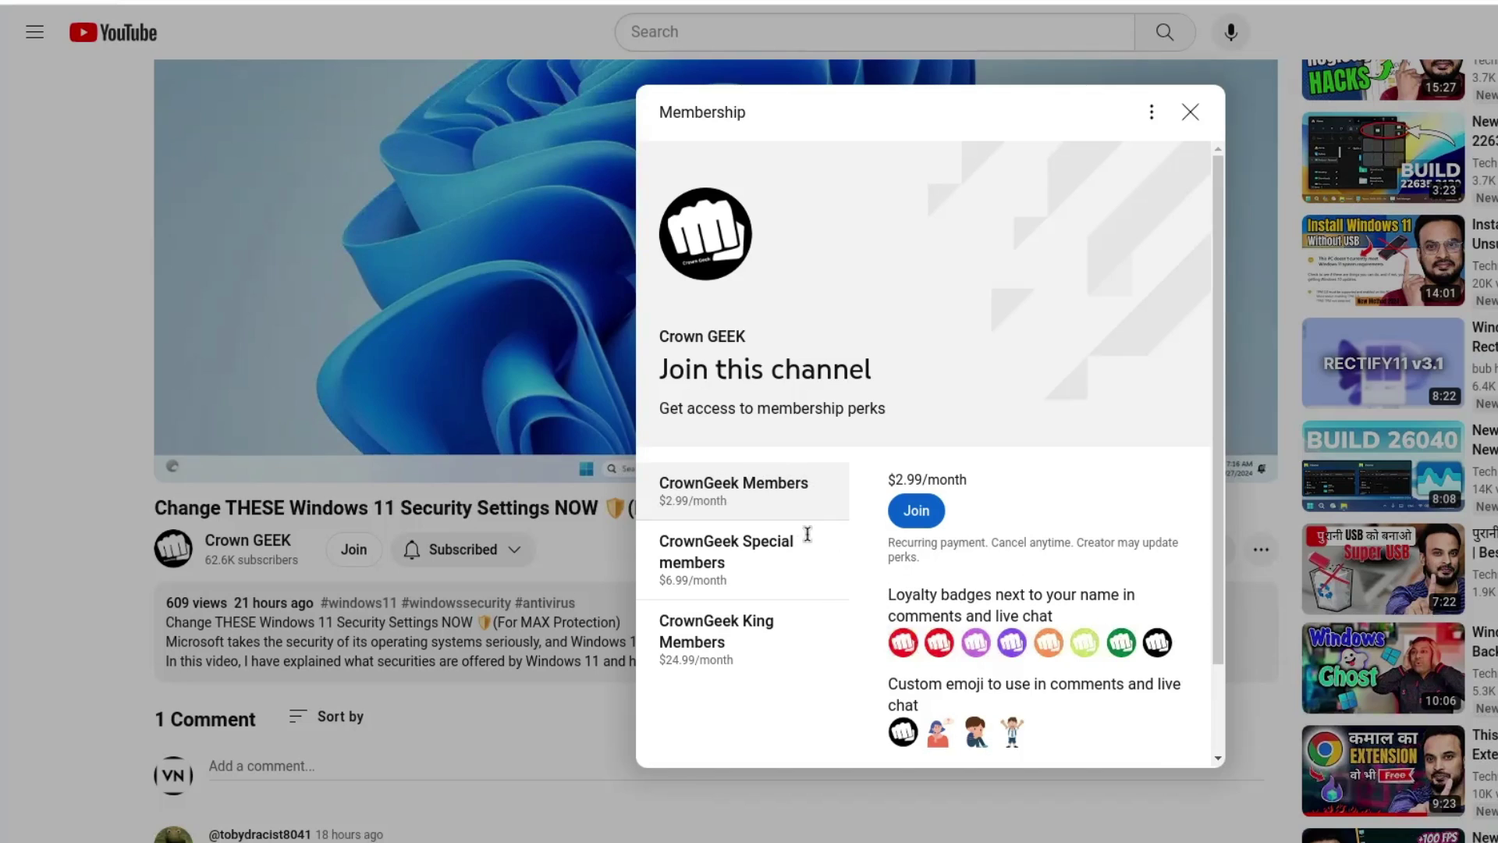
click(725, 562)
click(724, 644)
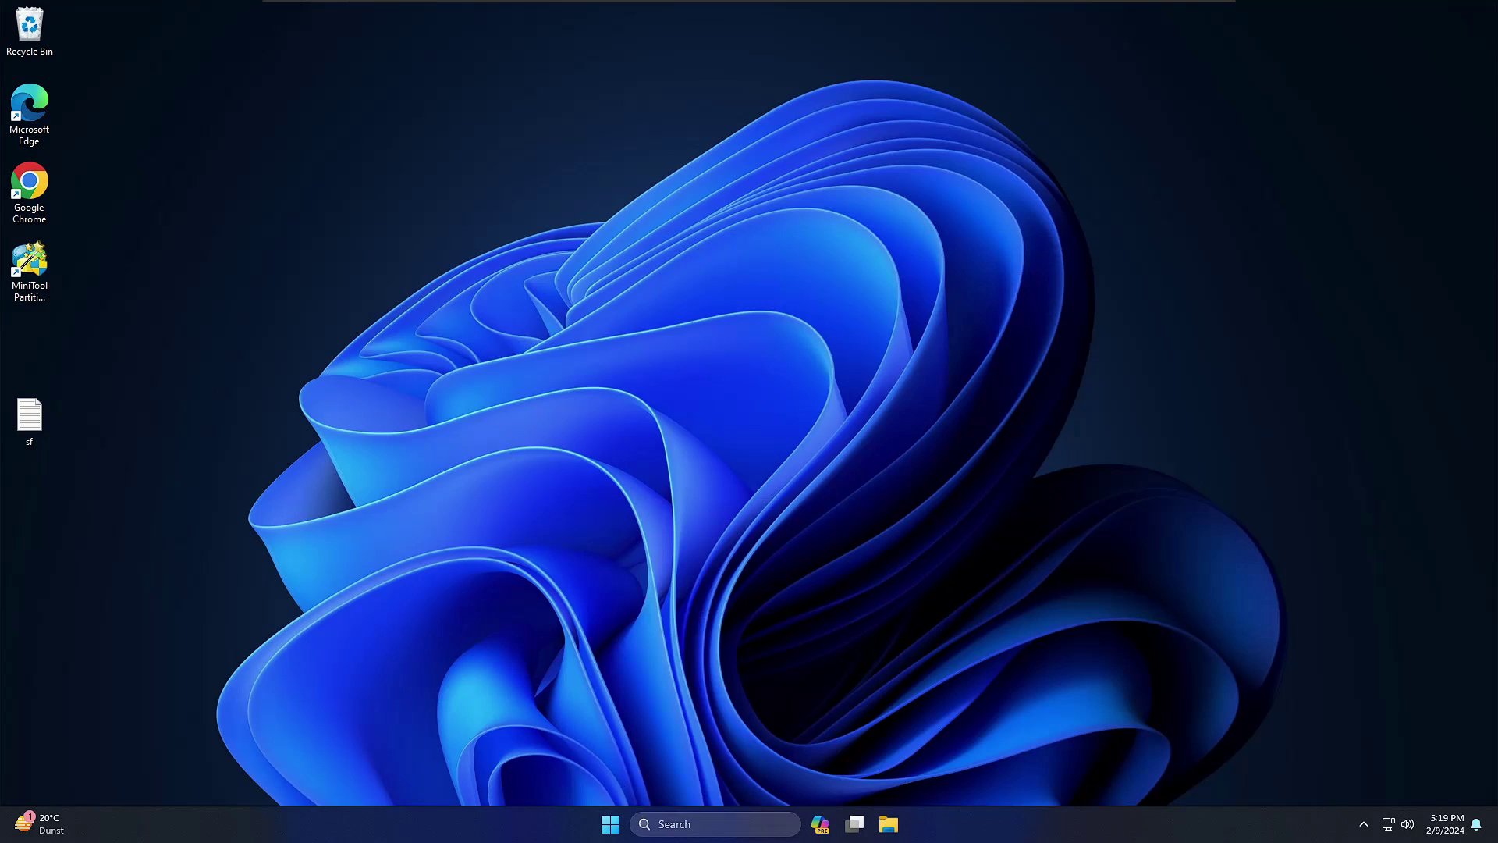
Launch Microsoft Store from a taskbar search for 'store' and reposition its window.
click(685, 824)
text(store)
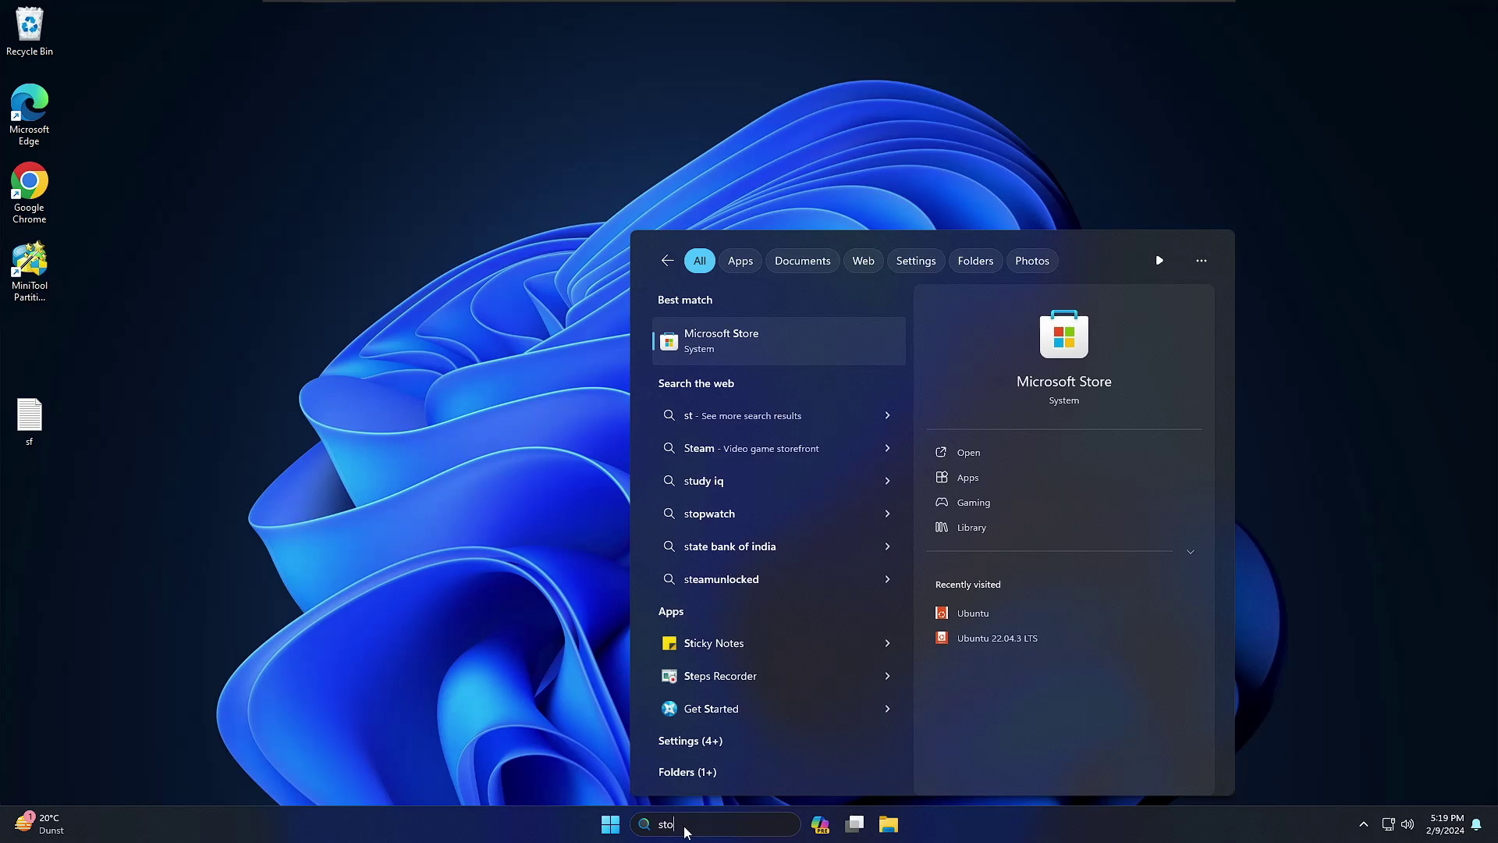
click(789, 335)
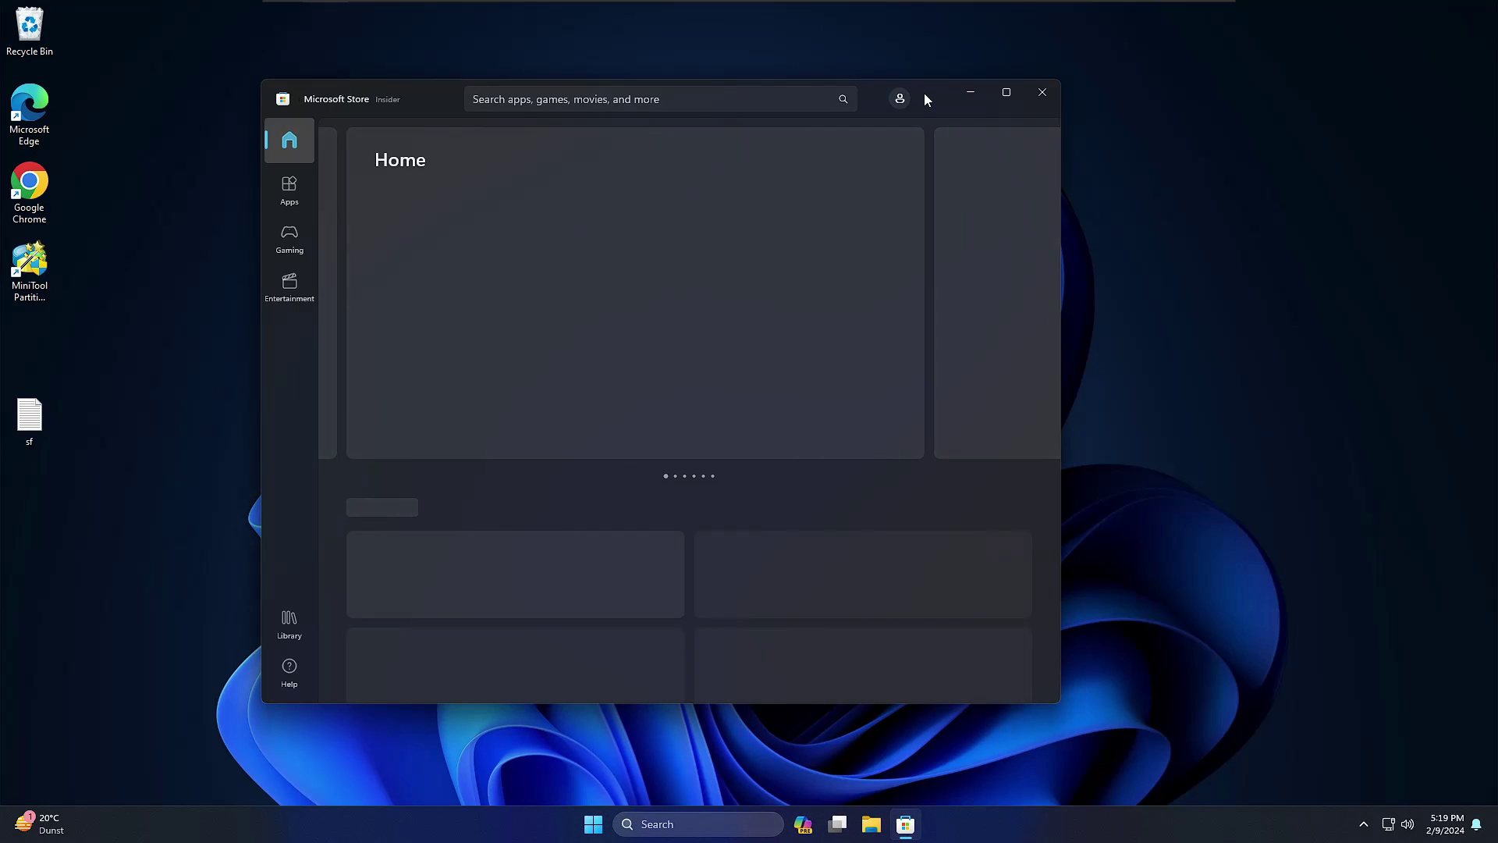
drag(923, 92, 1017, 142)
Search the Store for 'ubuntu' and open the Ubuntu app's product page.
click(624, 148)
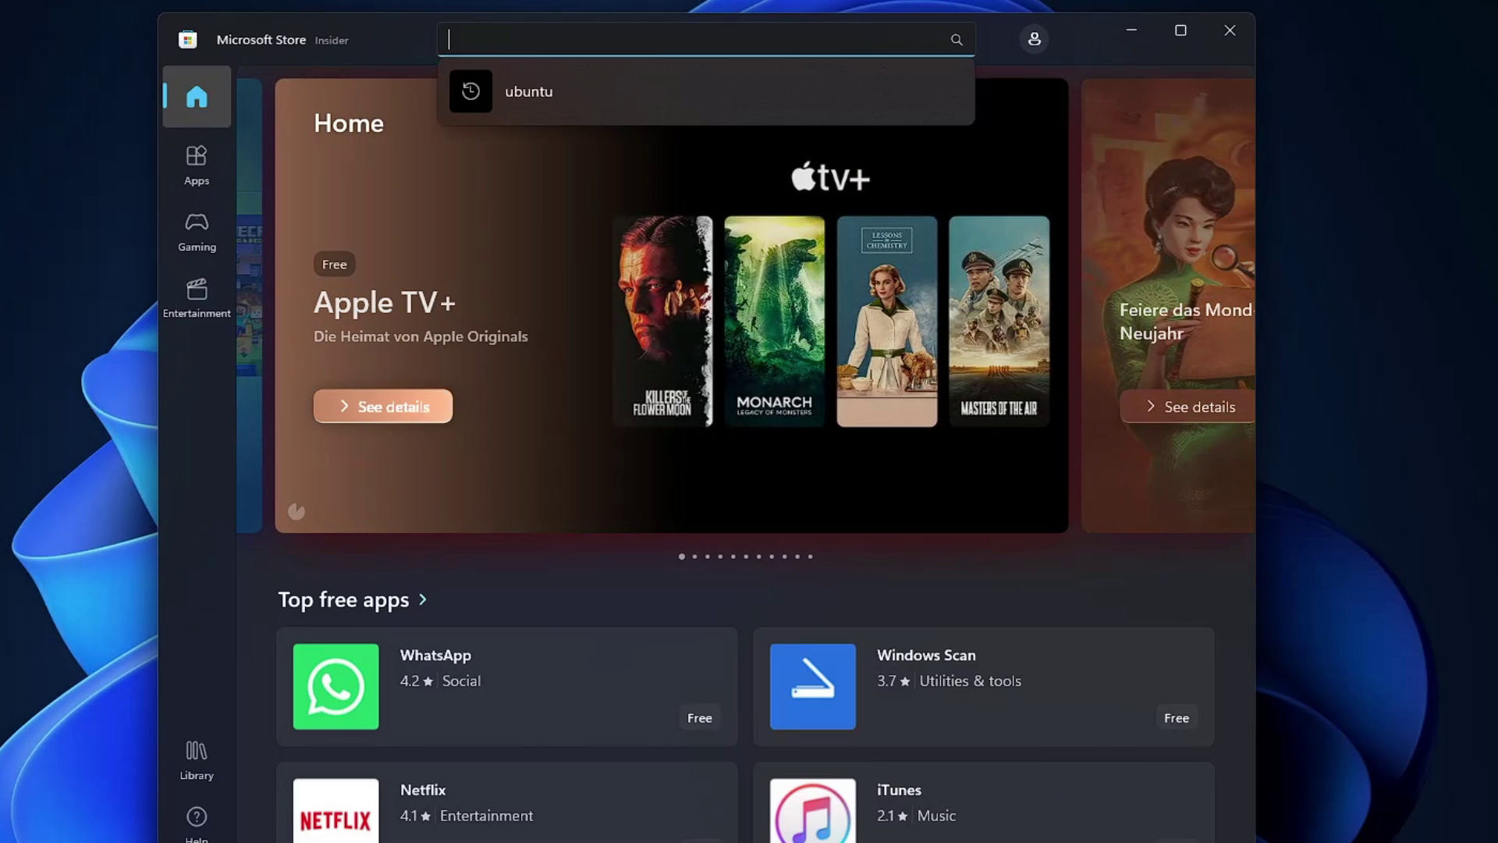
click(710, 187)
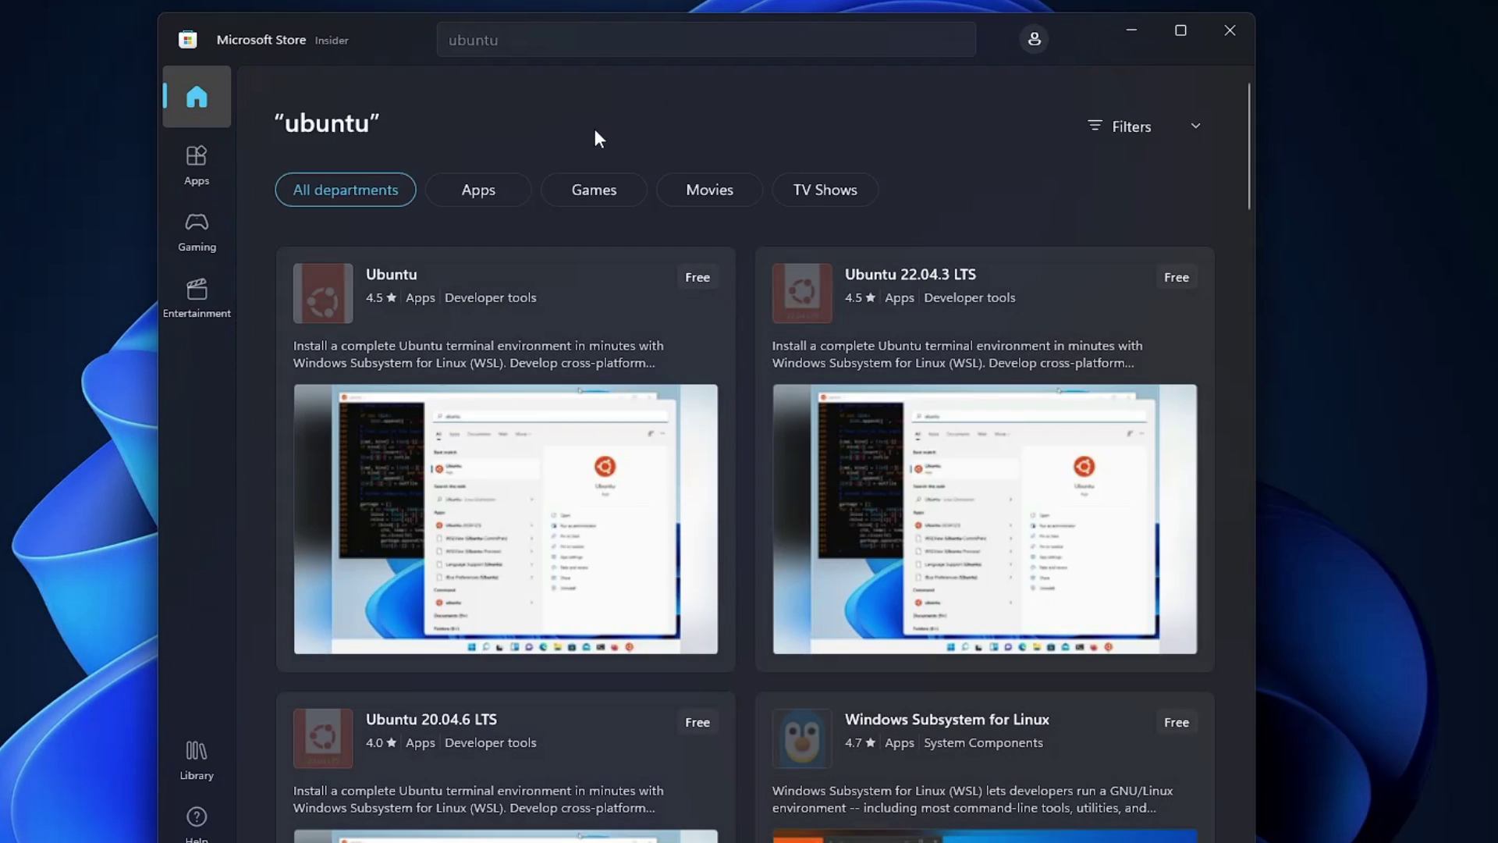
click(688, 286)
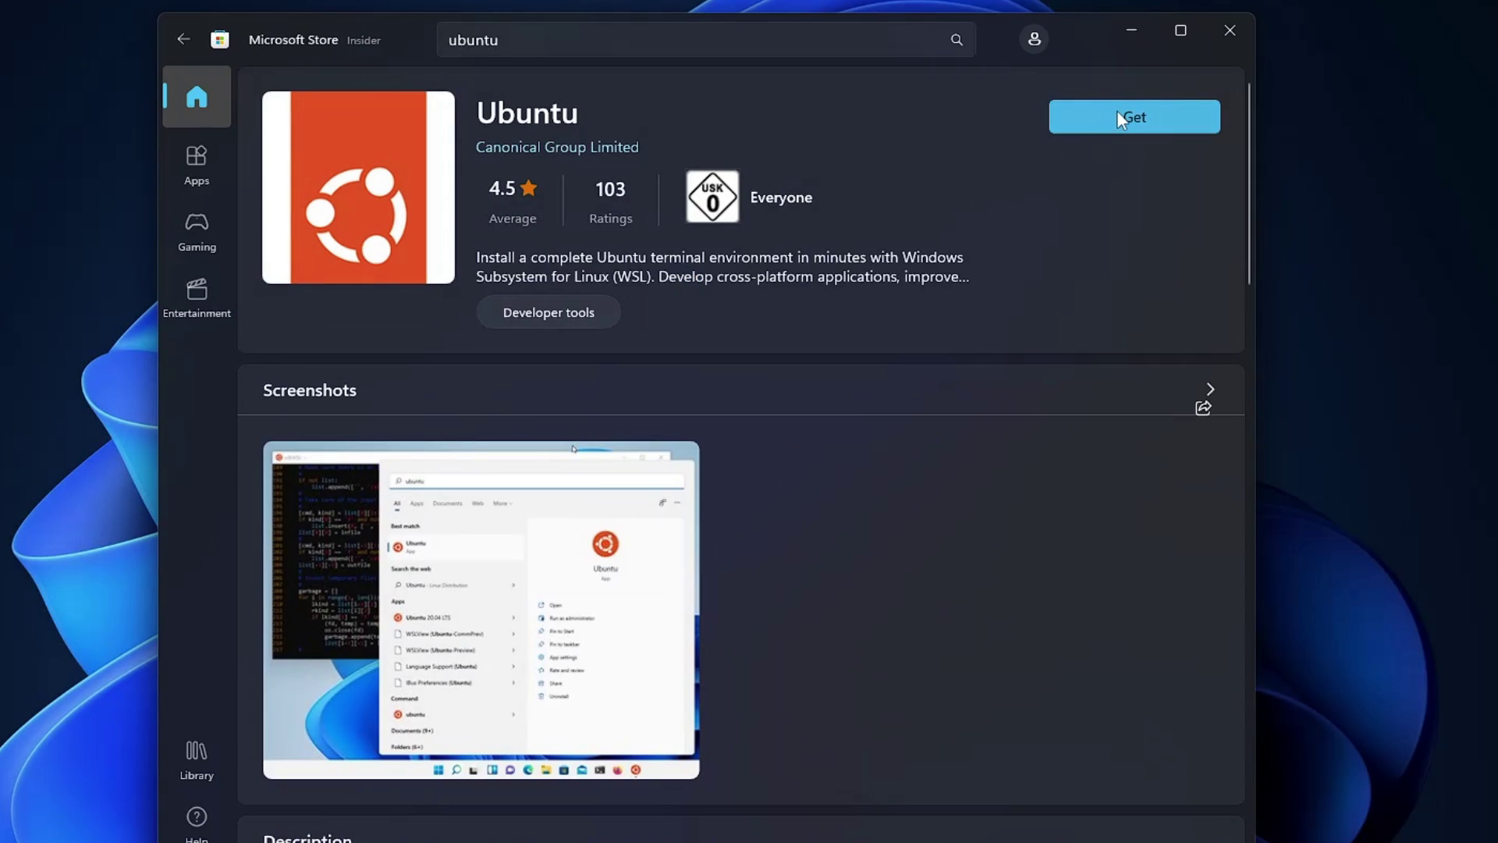
Try to get Ubuntu, dismiss the 'Sign in again' error, and attempt signing in via the profile menu.
click(1117, 110)
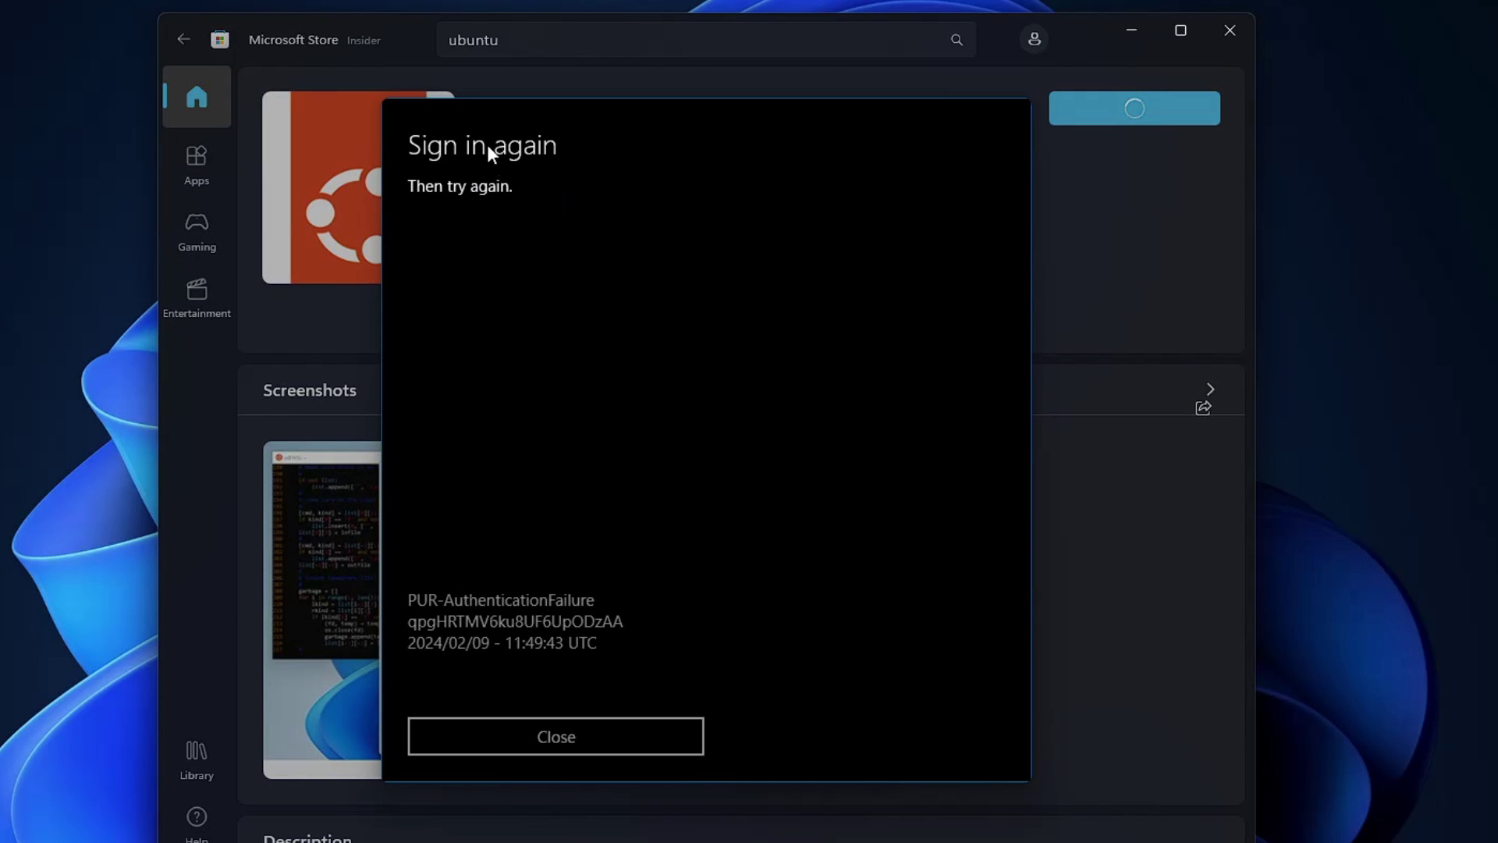
click(608, 728)
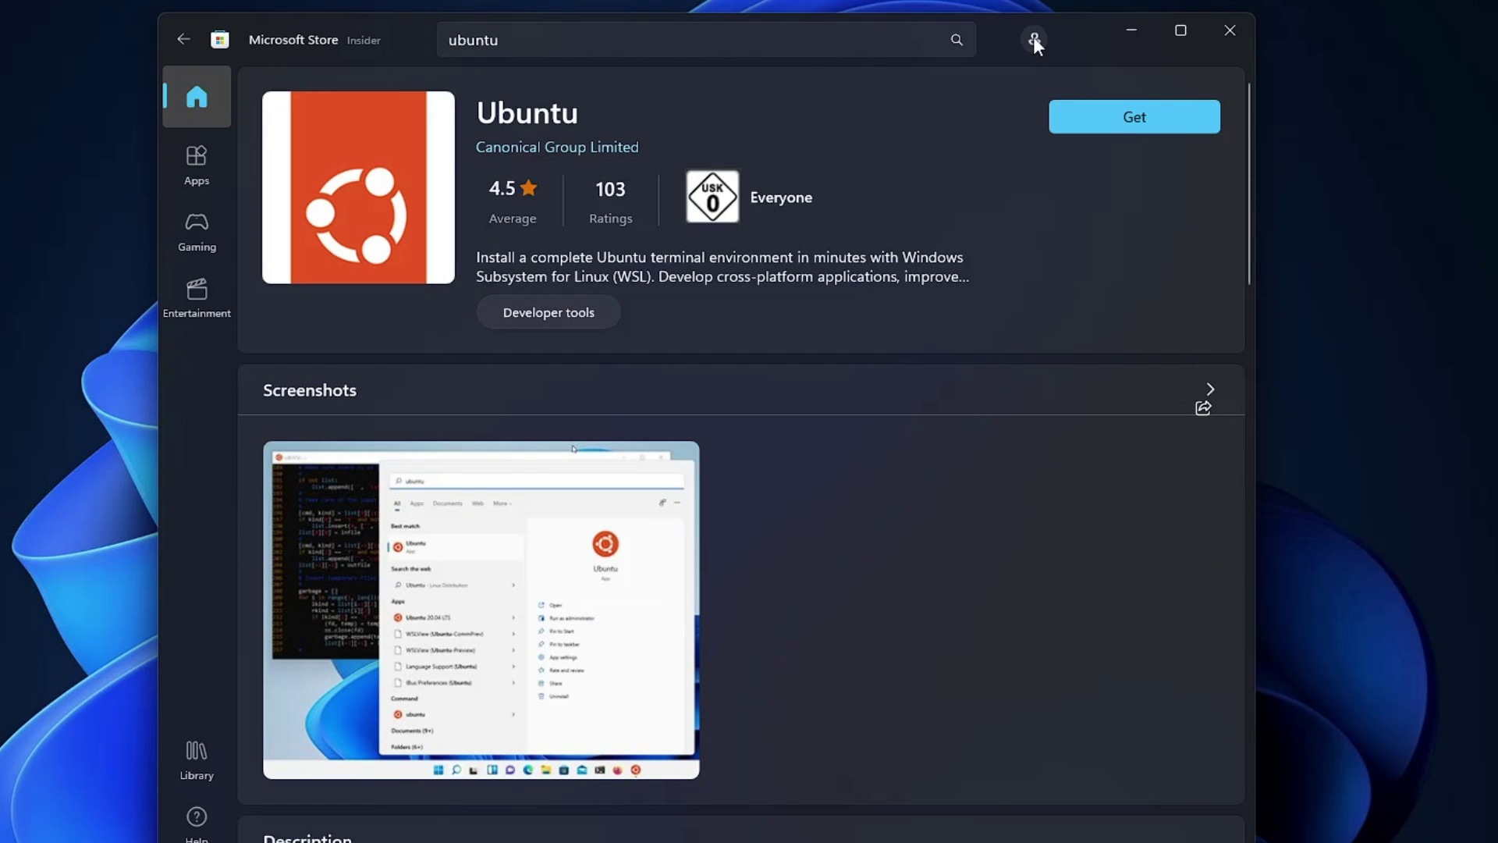
click(1033, 39)
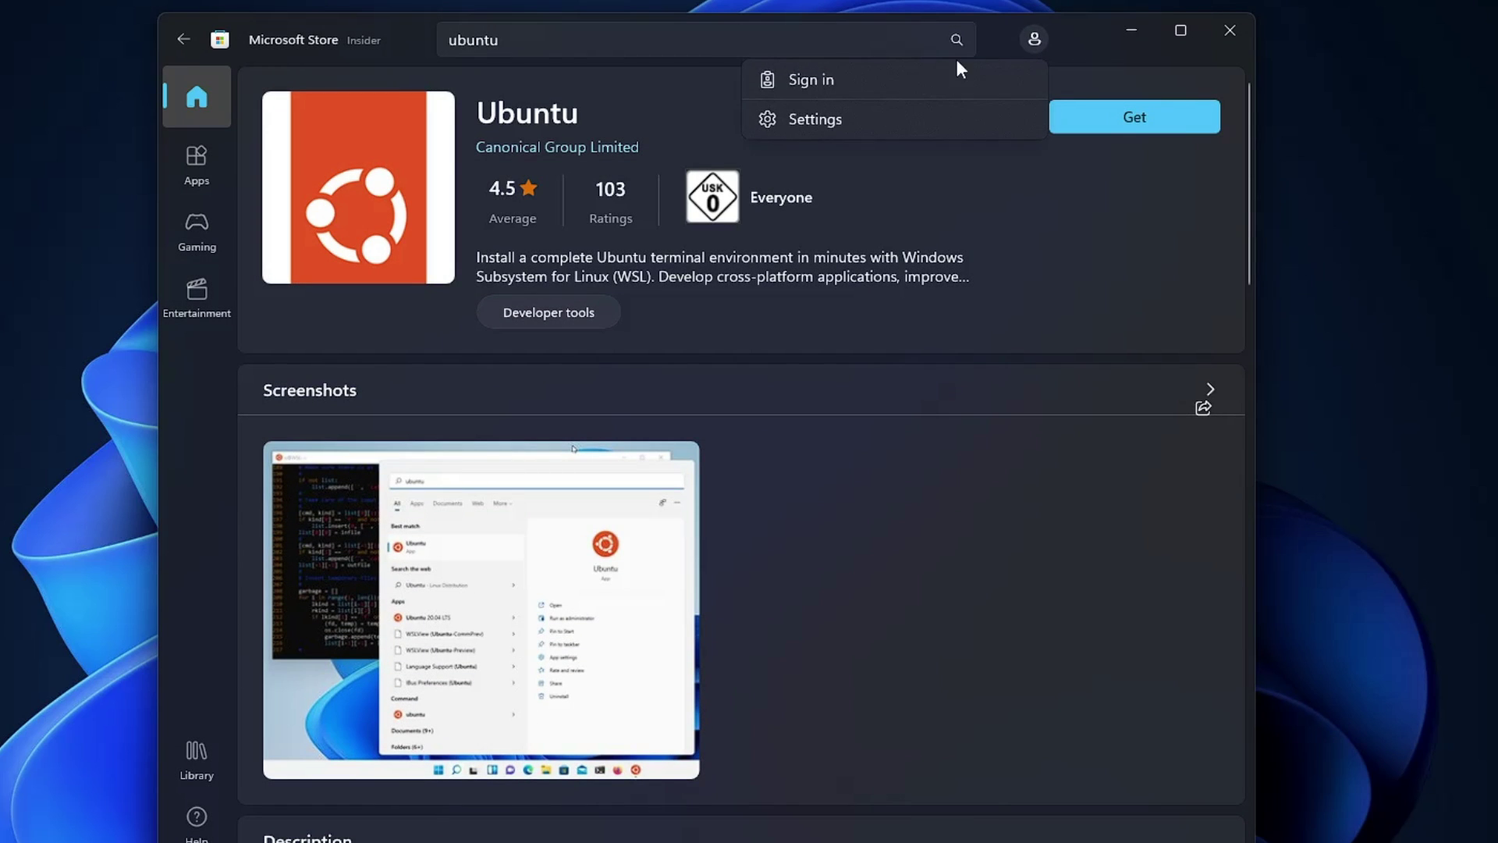
click(821, 88)
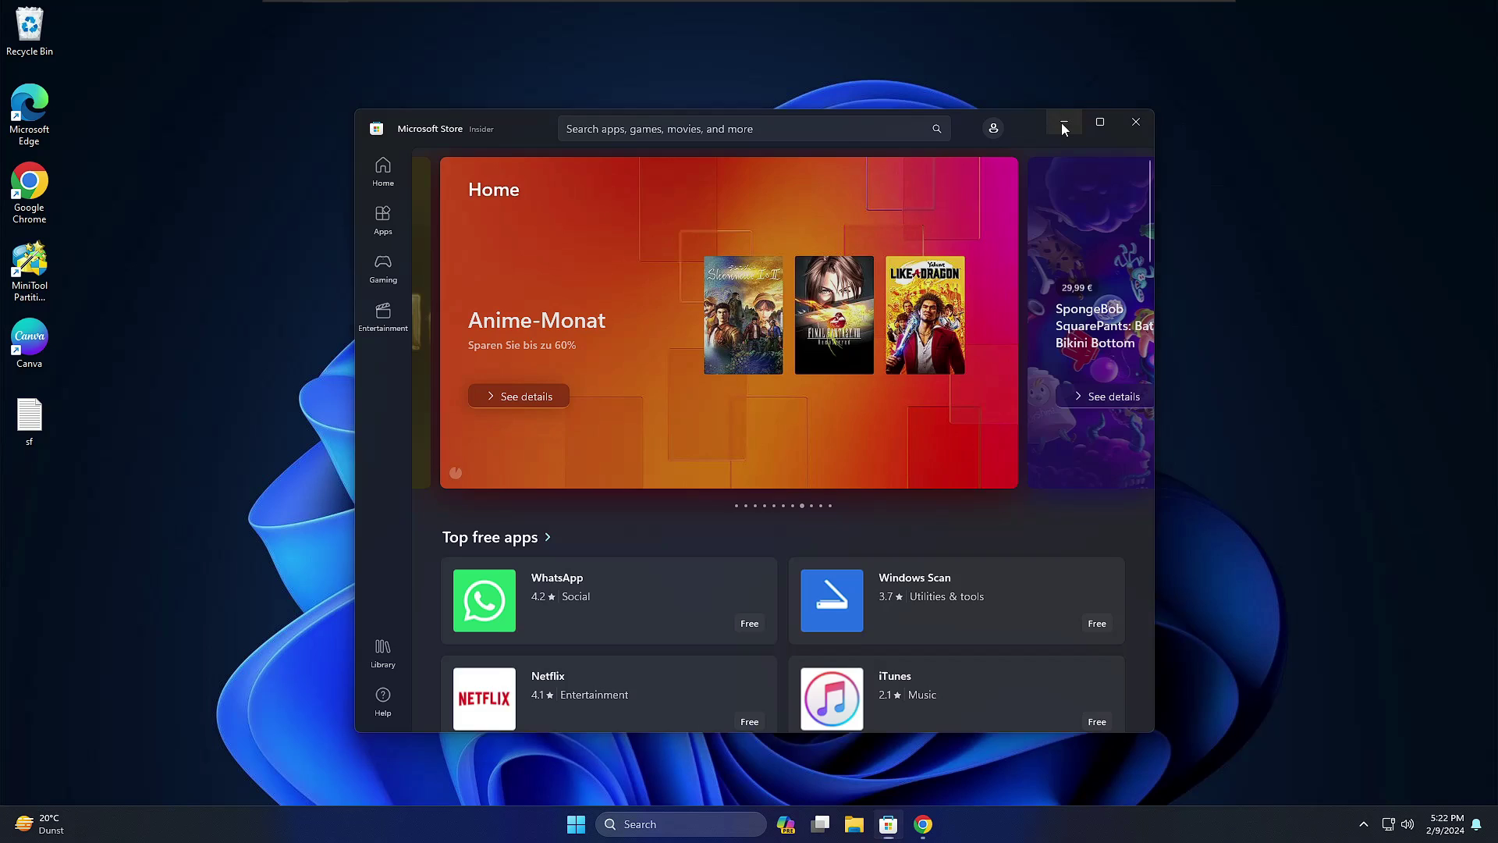
Download alt.app.installer.exe v2.6.8 (89.2 MB) from the GitHub releases page in Chrome and confirm it finished.
click(1060, 120)
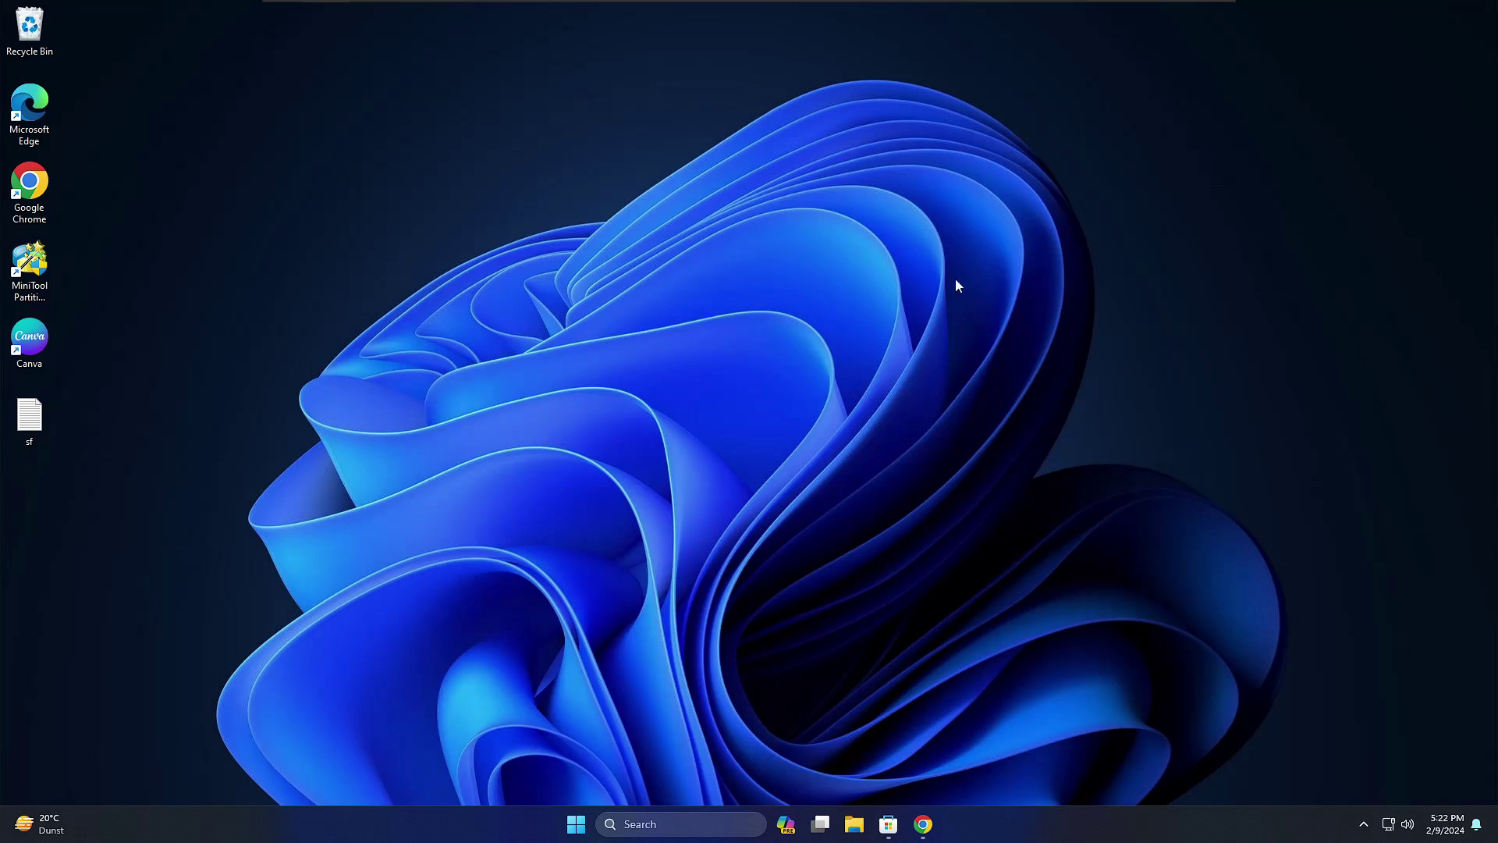
click(921, 827)
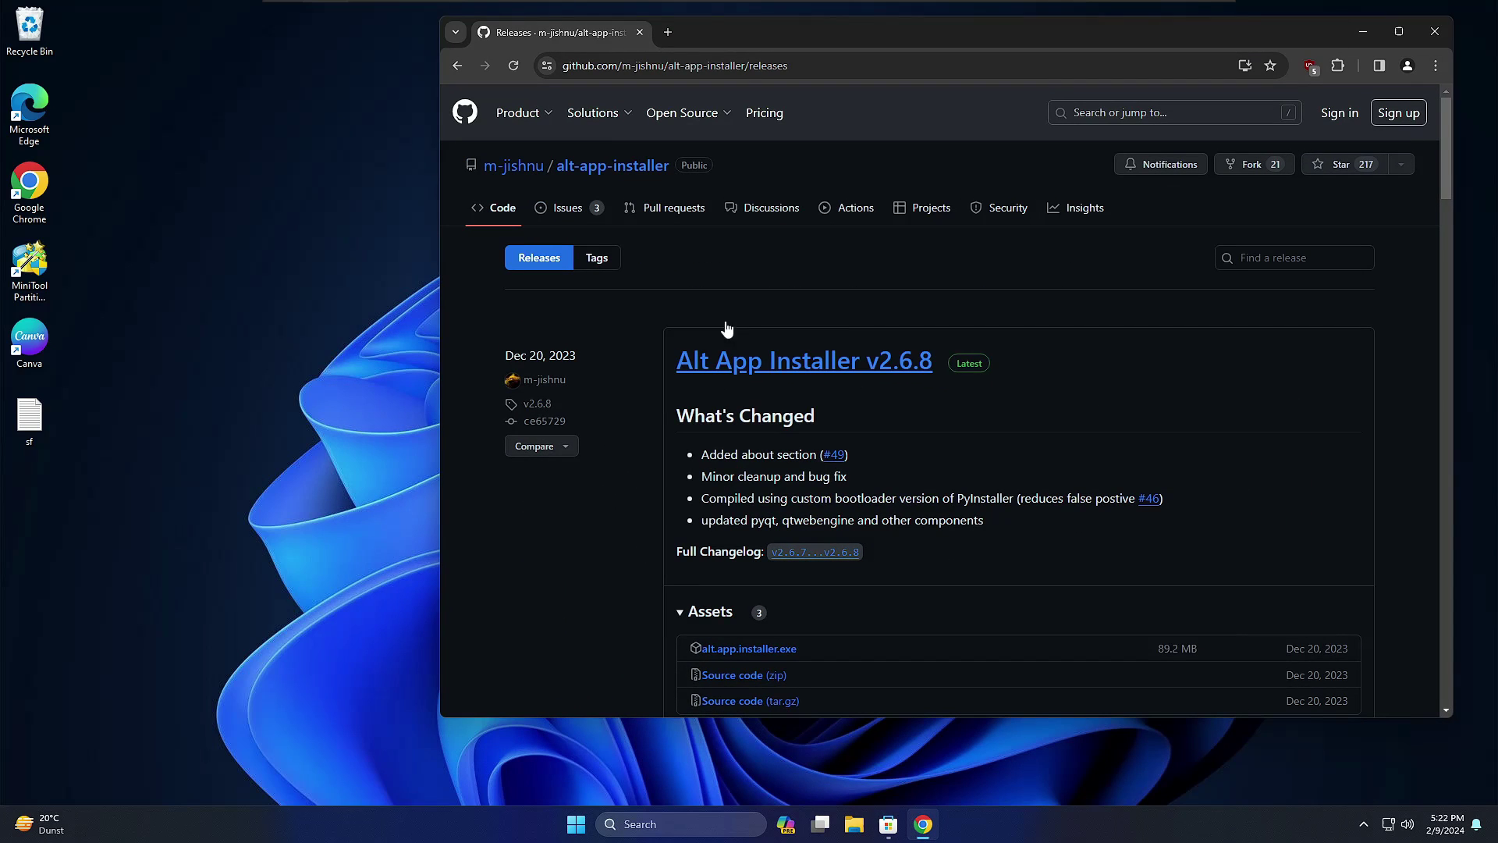
drag(850, 22, 641, 47)
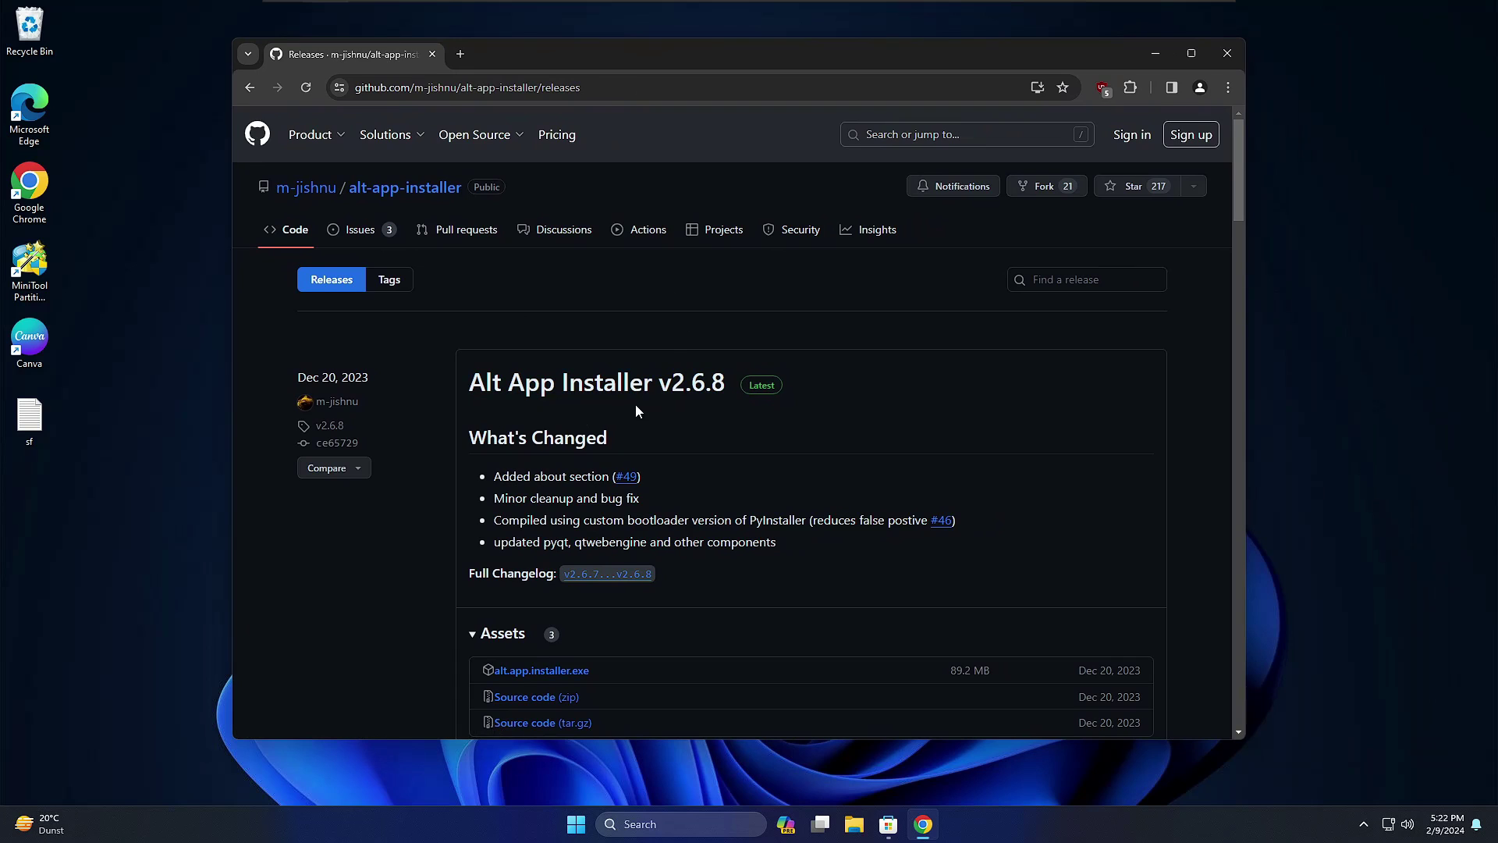
scroll(587, 465, down, 2)
scroll(579, 494, down, 1)
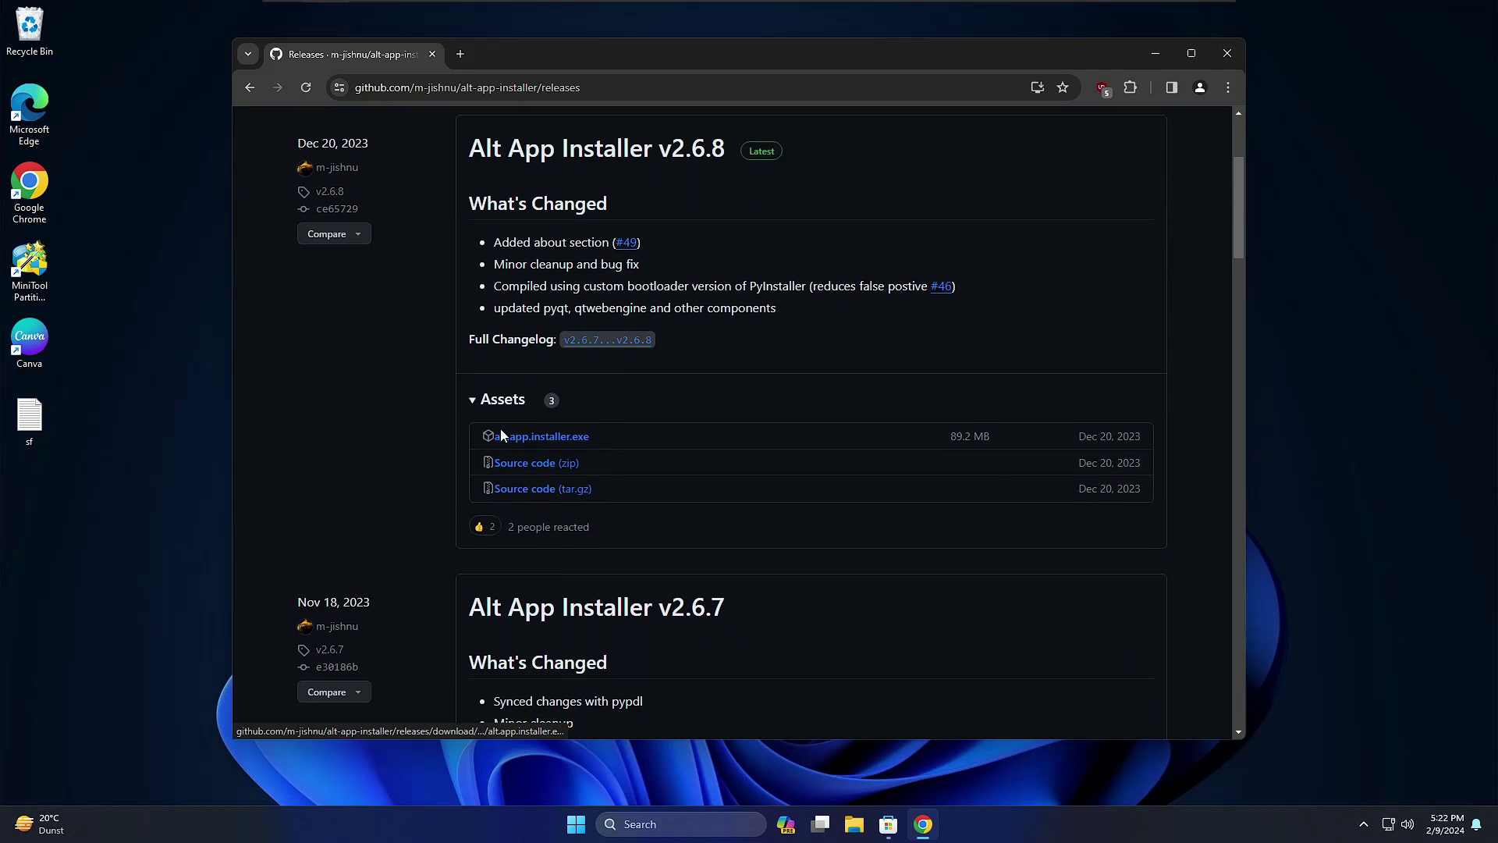
click(579, 437)
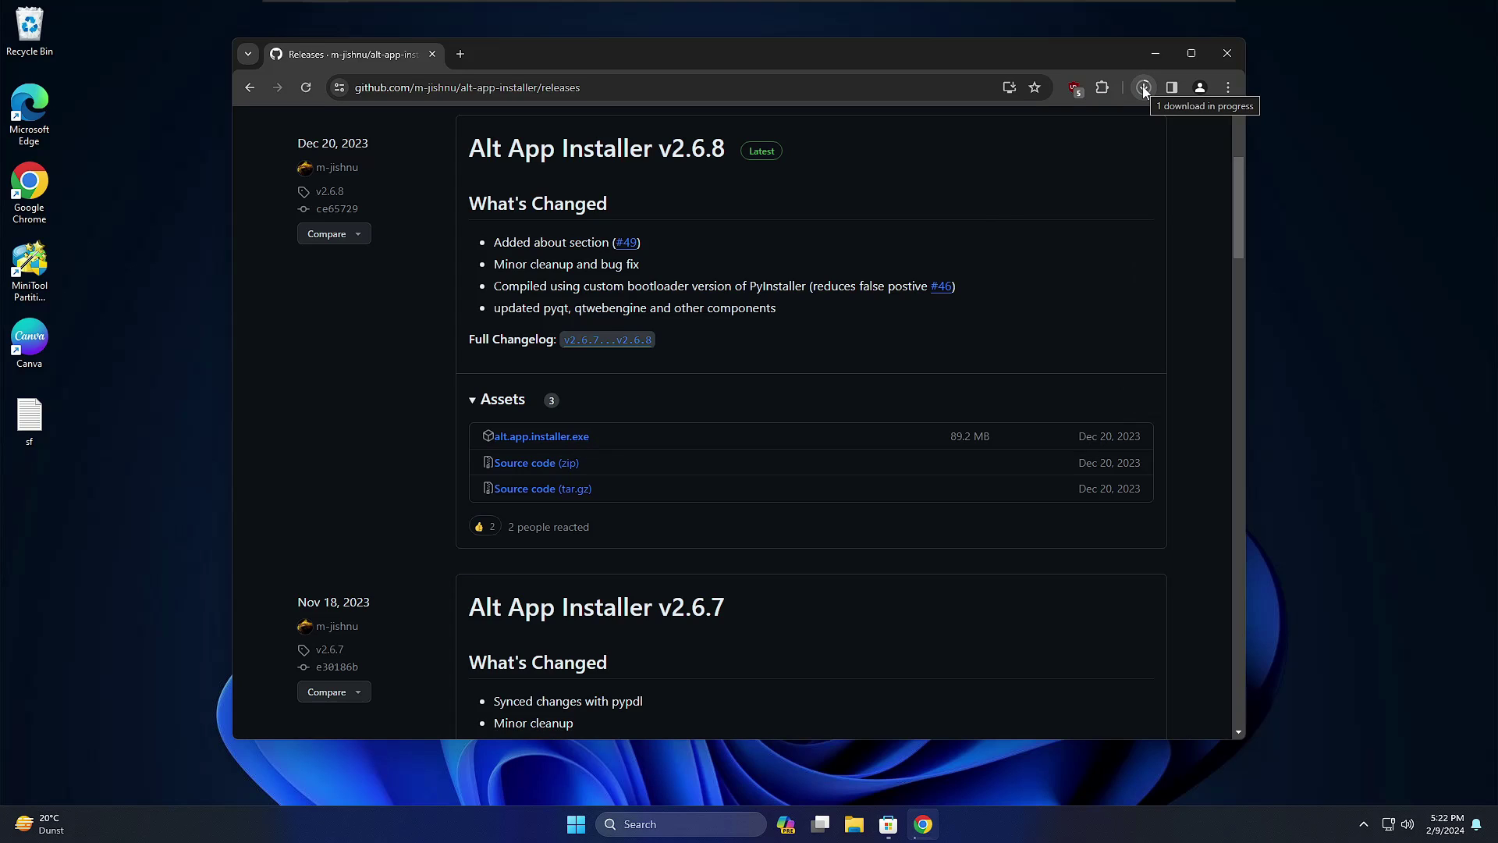
click(1144, 88)
mouse_move(1006, 161)
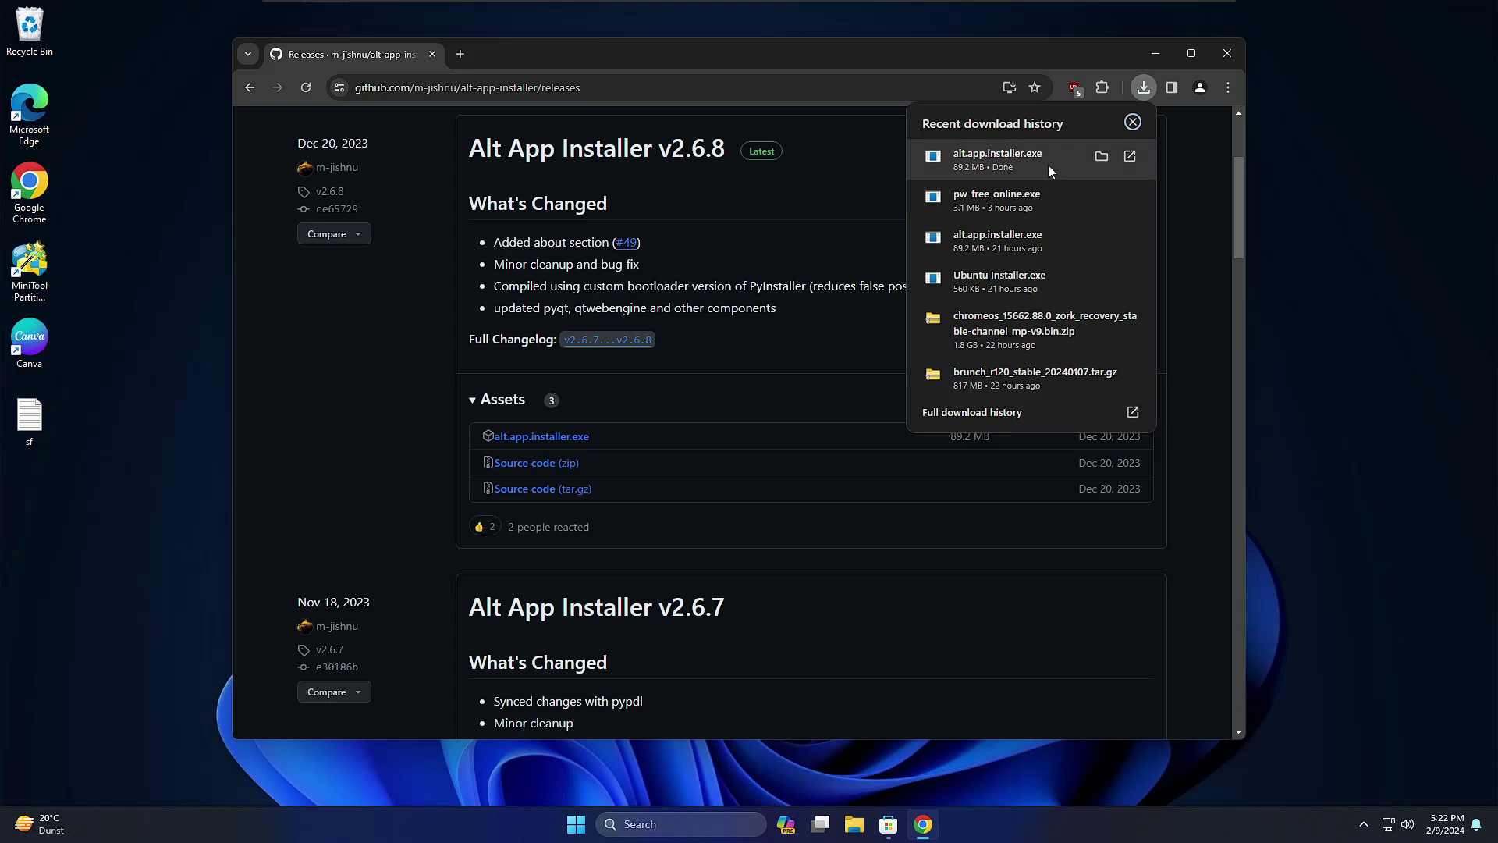
Show the downloaded installer in its folder and run it as administrator, approving UAC.
click(1102, 156)
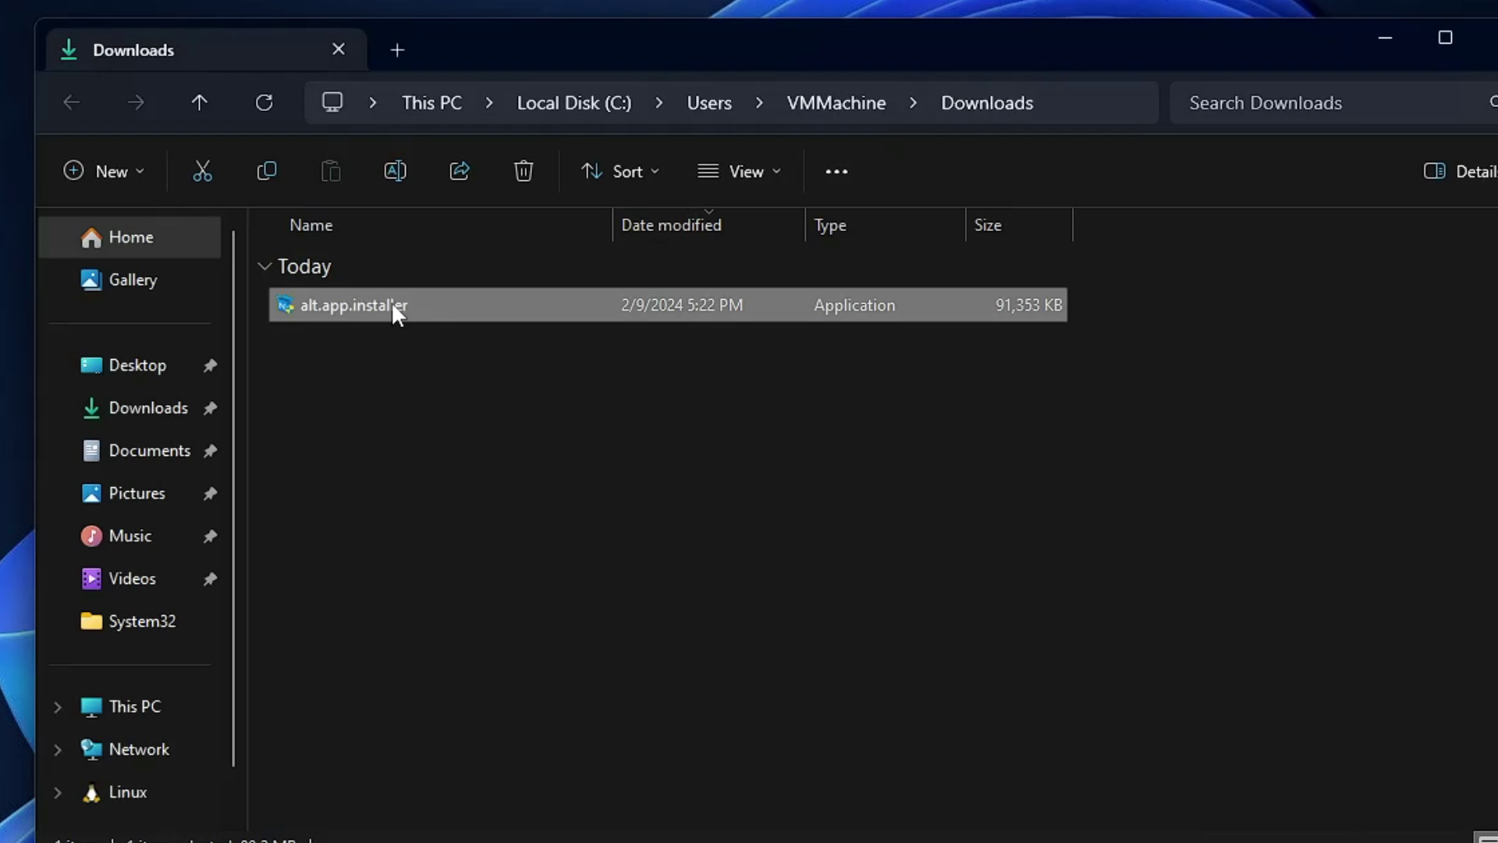
right_click(500, 333)
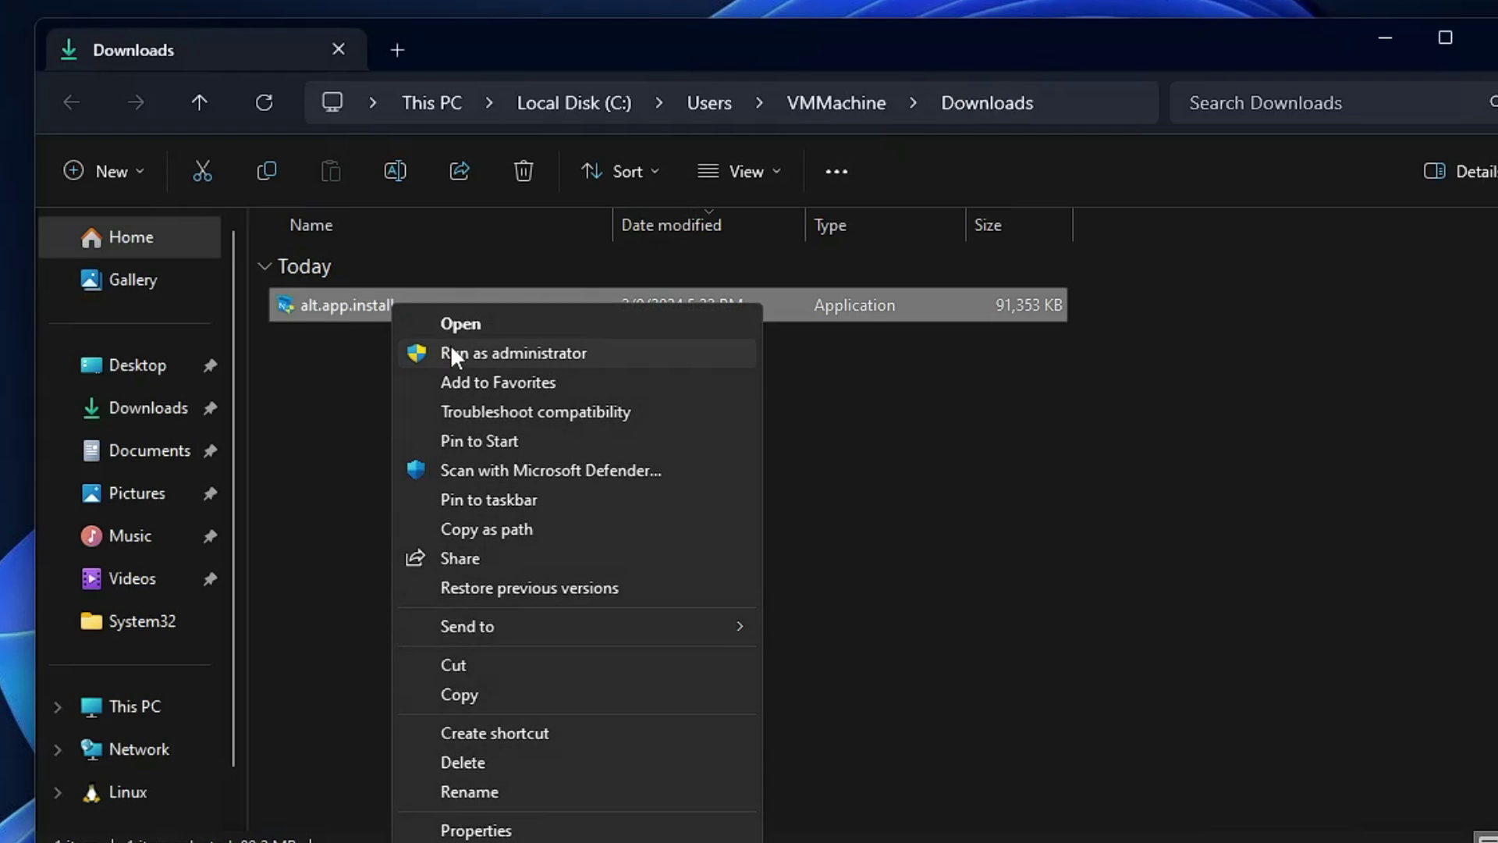
click(460, 353)
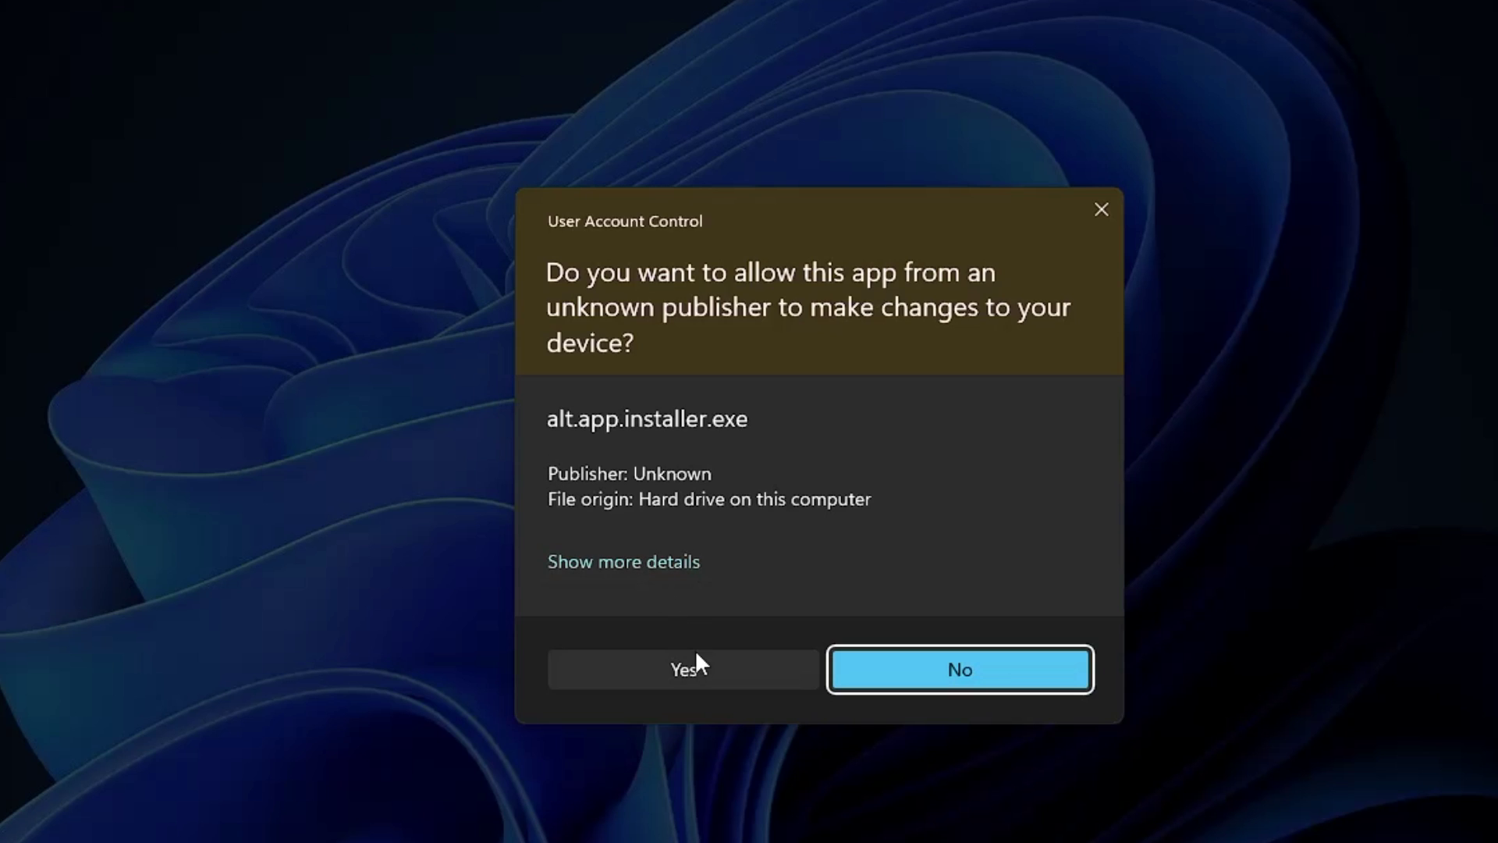
click(696, 655)
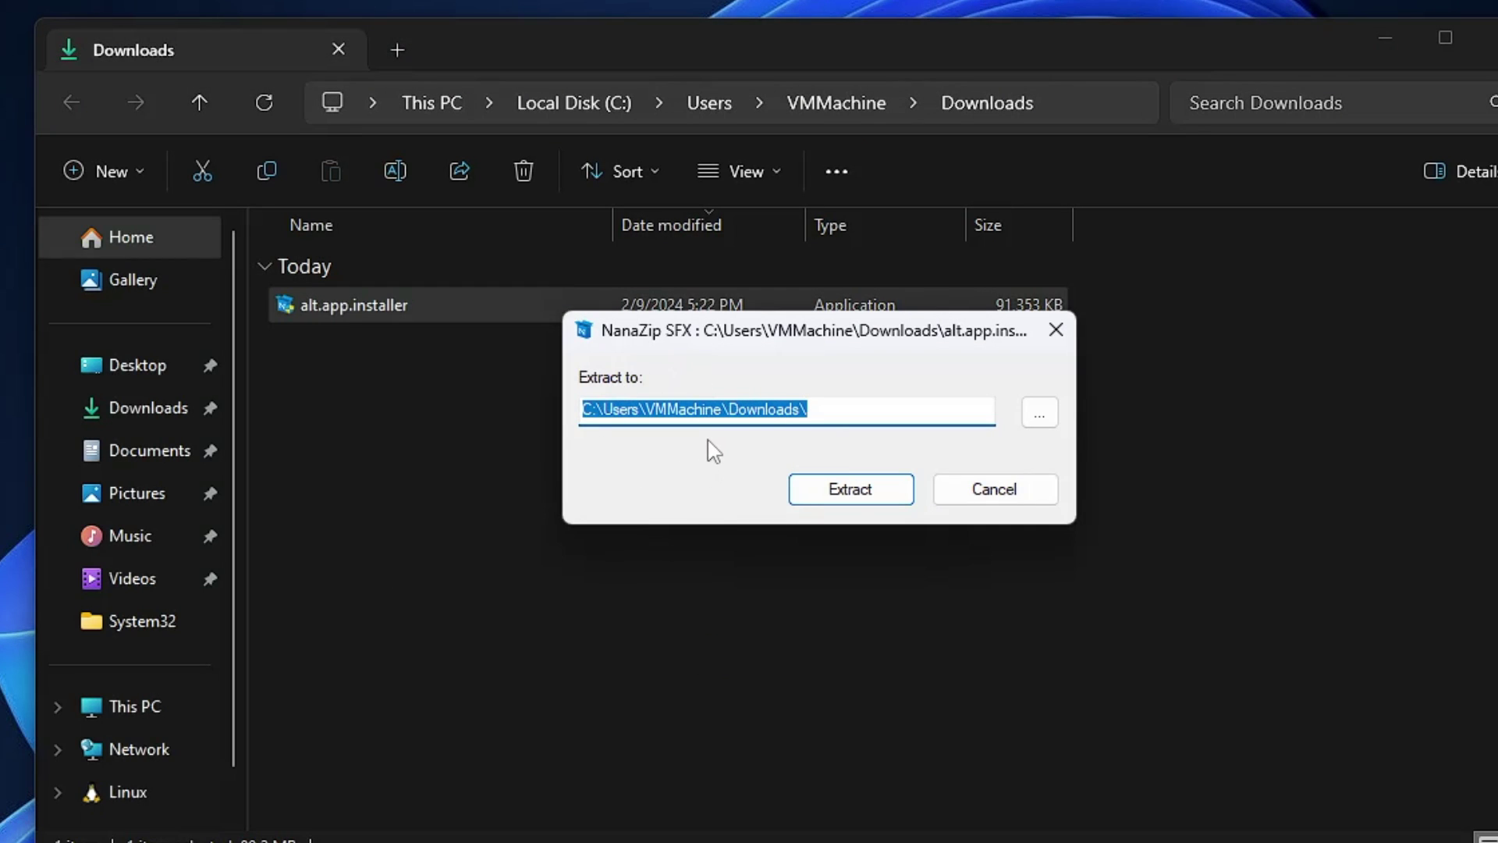
Extract alt.app.installer into Downloads, then run the extracted program as administrator with UAC approval.
click(363, 320)
click(849, 490)
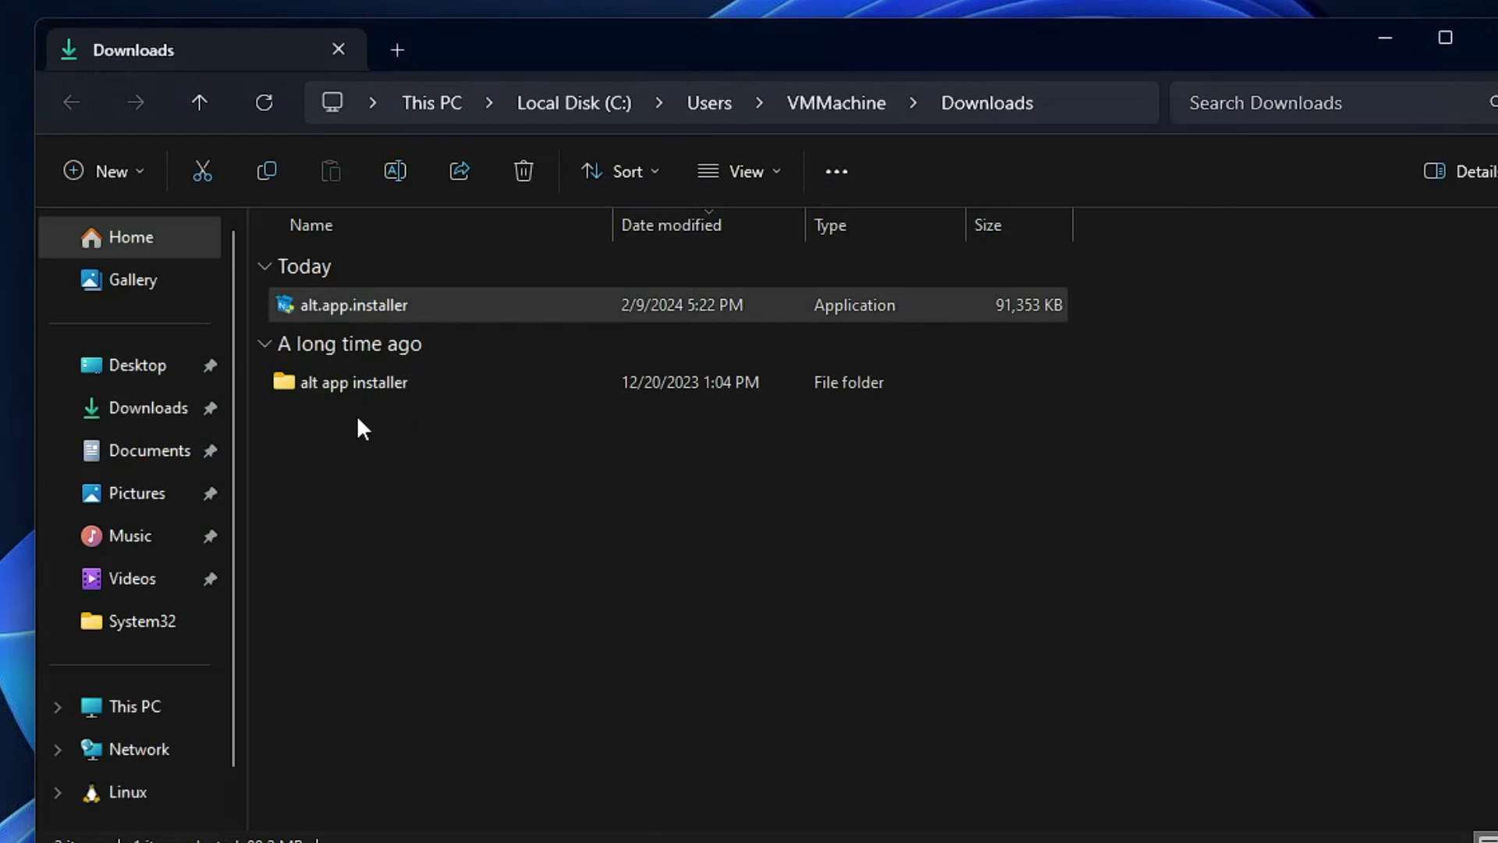
click(342, 387)
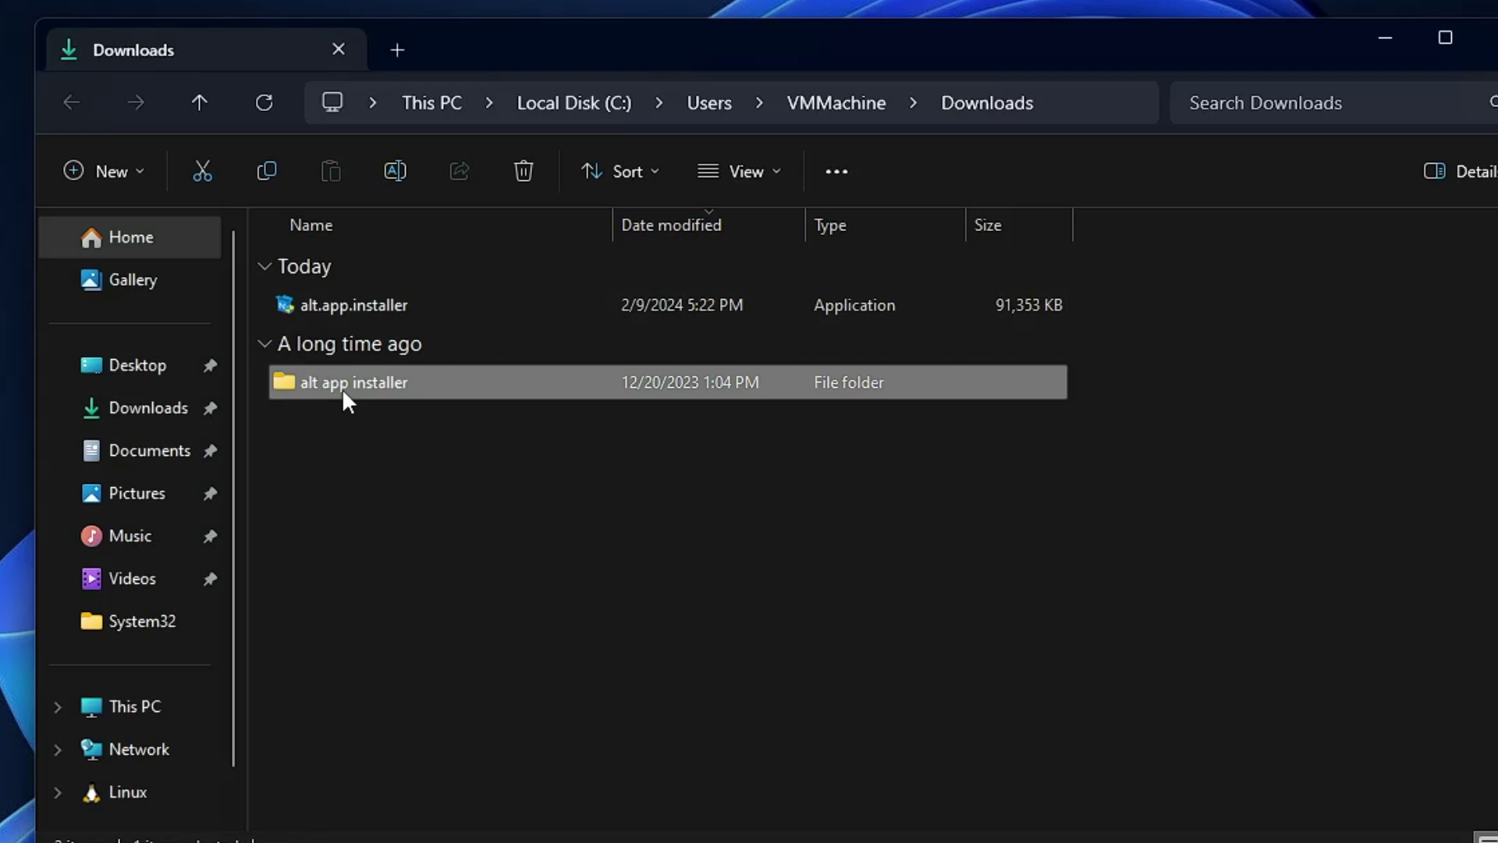
double_click(404, 382)
click(329, 306)
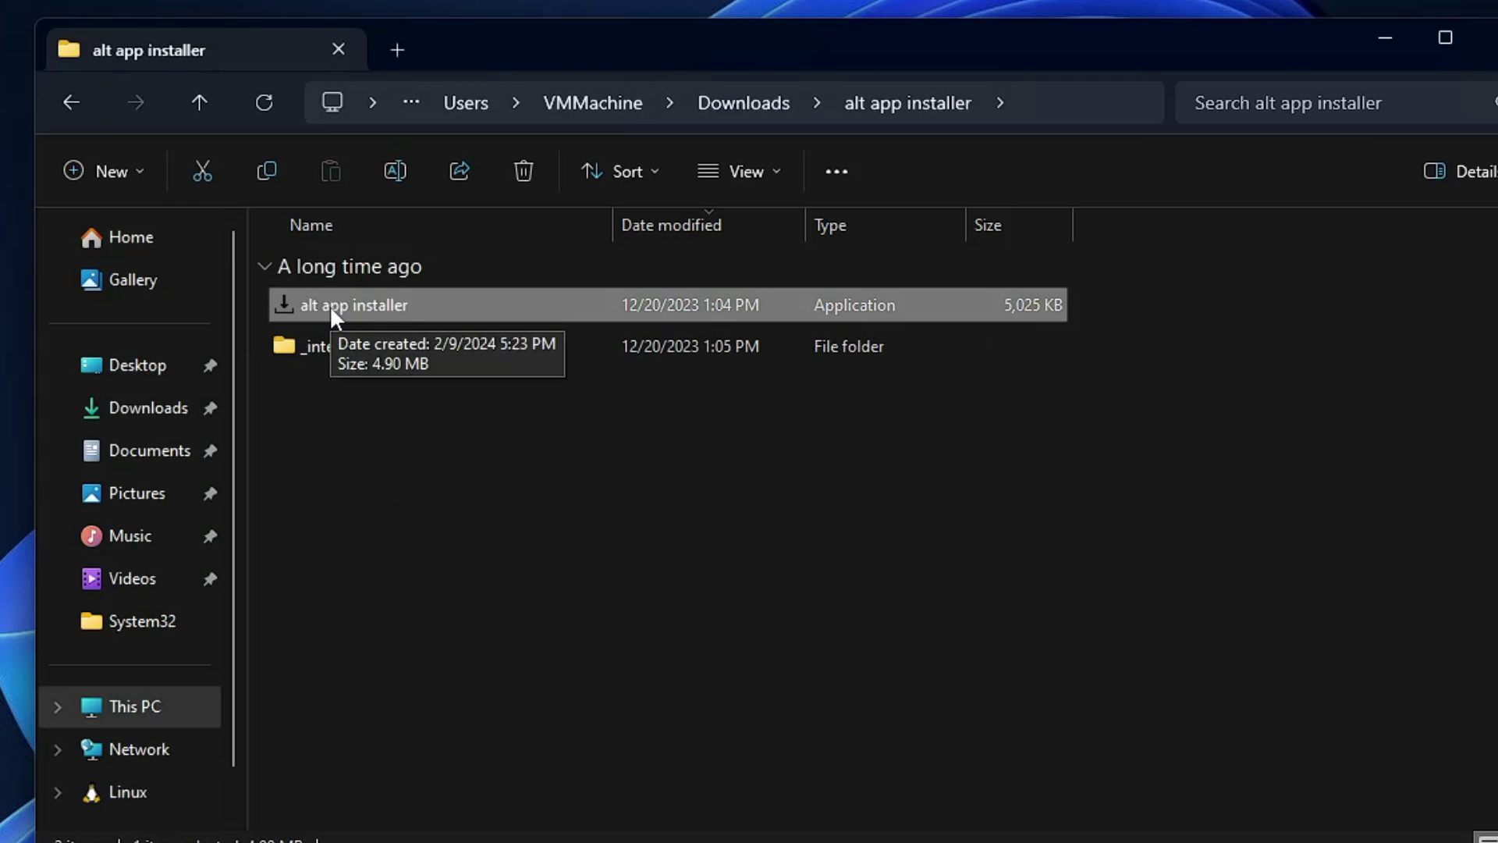
right_click(395, 302)
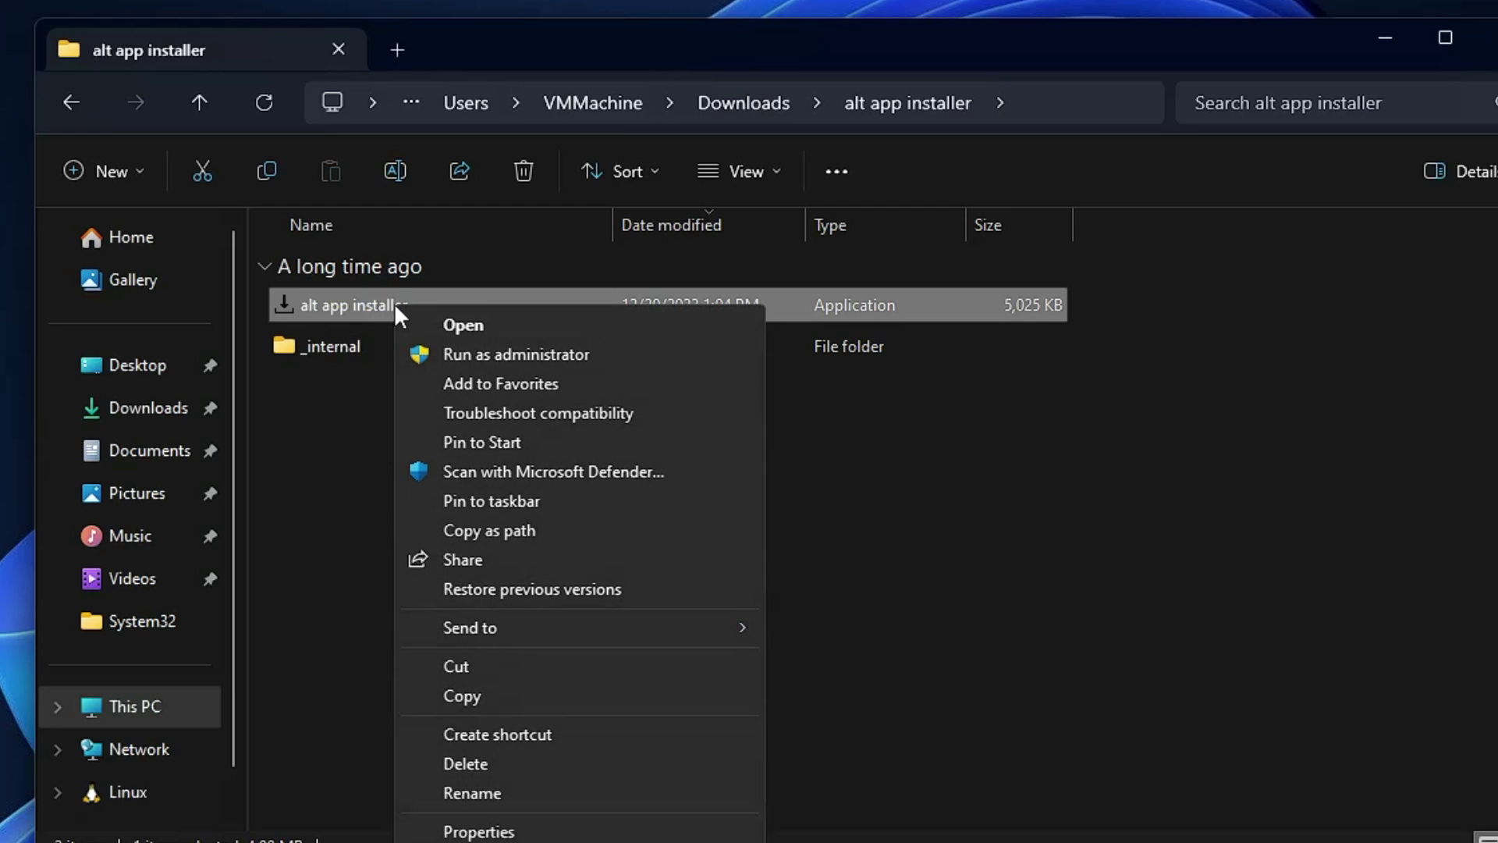
click(479, 354)
click(669, 671)
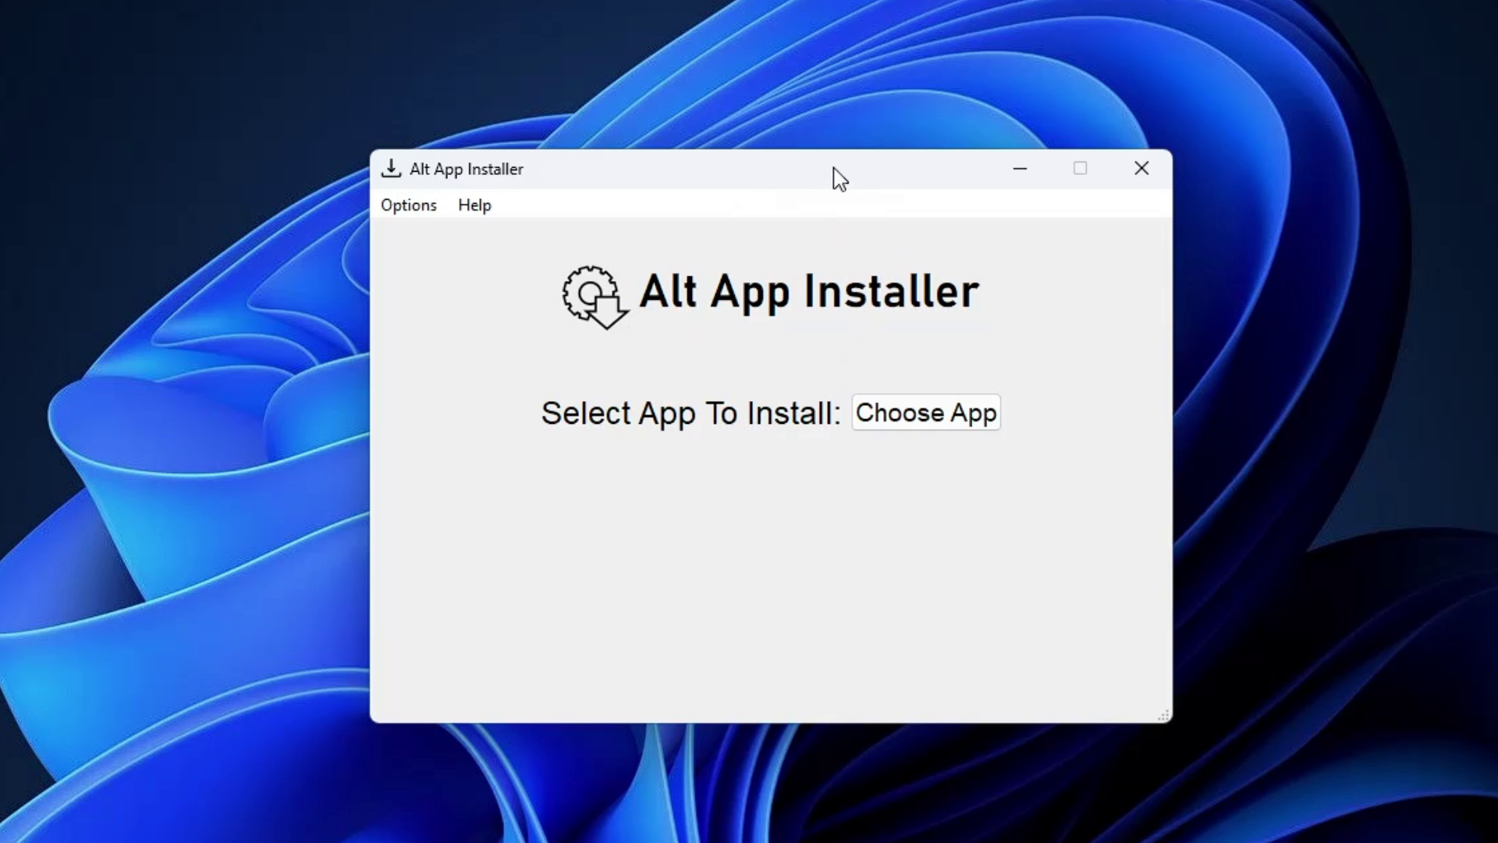
Via Choose App, open the Apps catalog and select the Discord card under Social networking.
drag(837, 166, 915, 141)
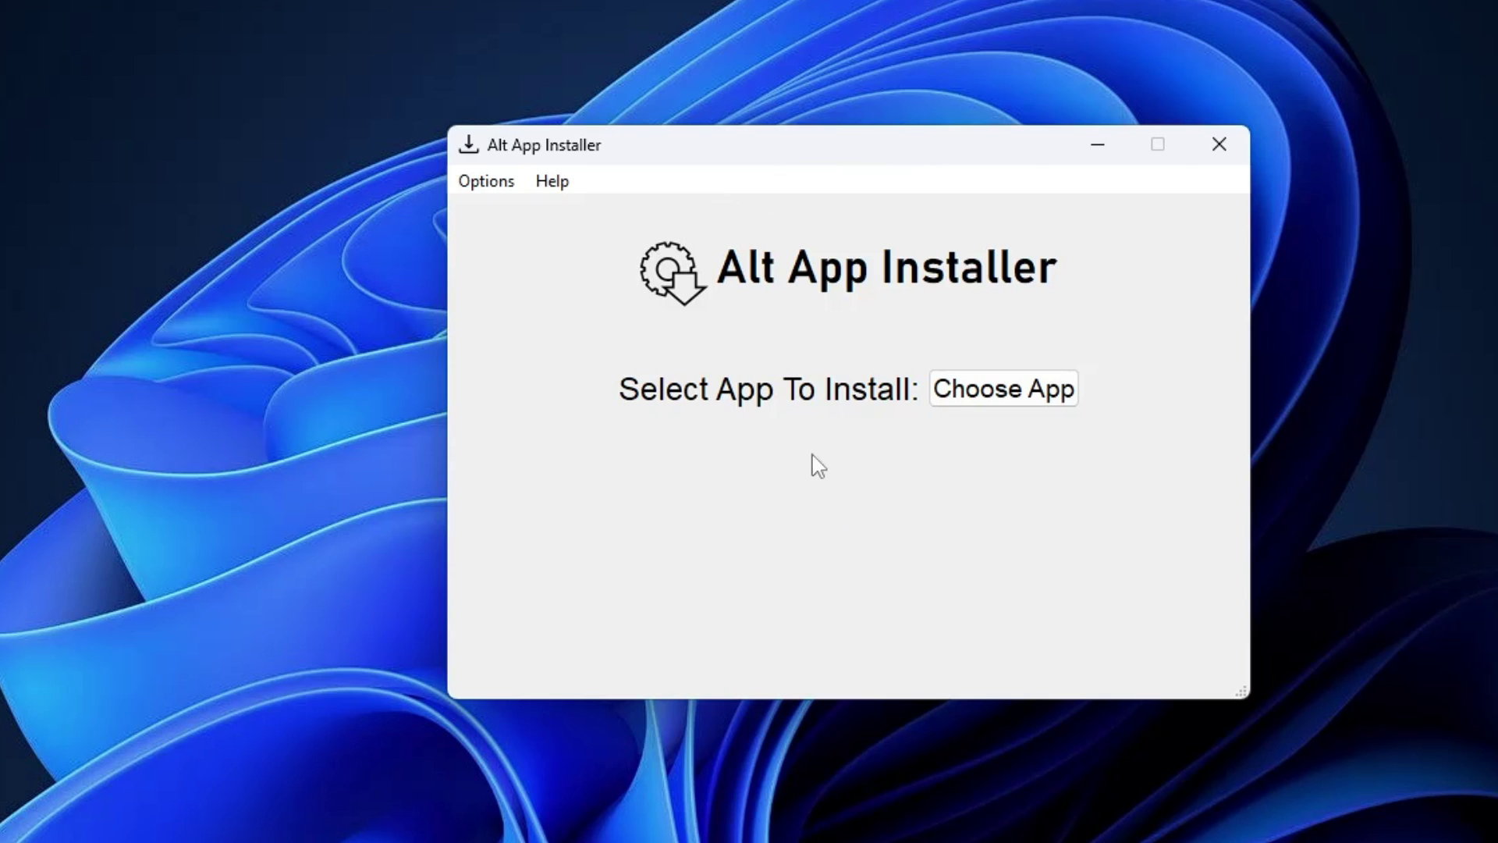
click(1018, 397)
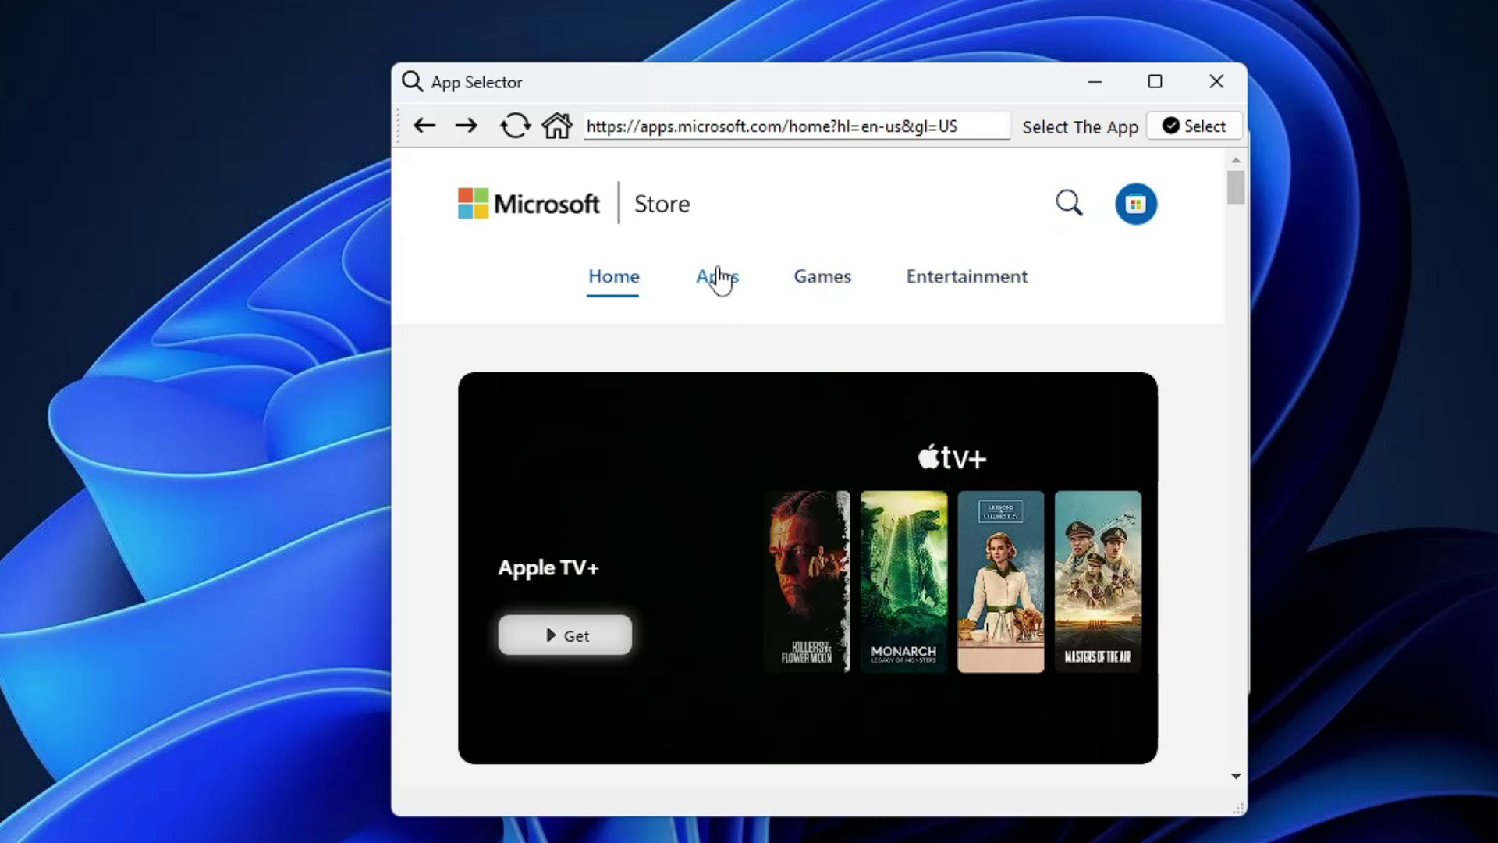
click(716, 277)
scroll(763, 429, down, 5)
scroll(764, 453, down, 5)
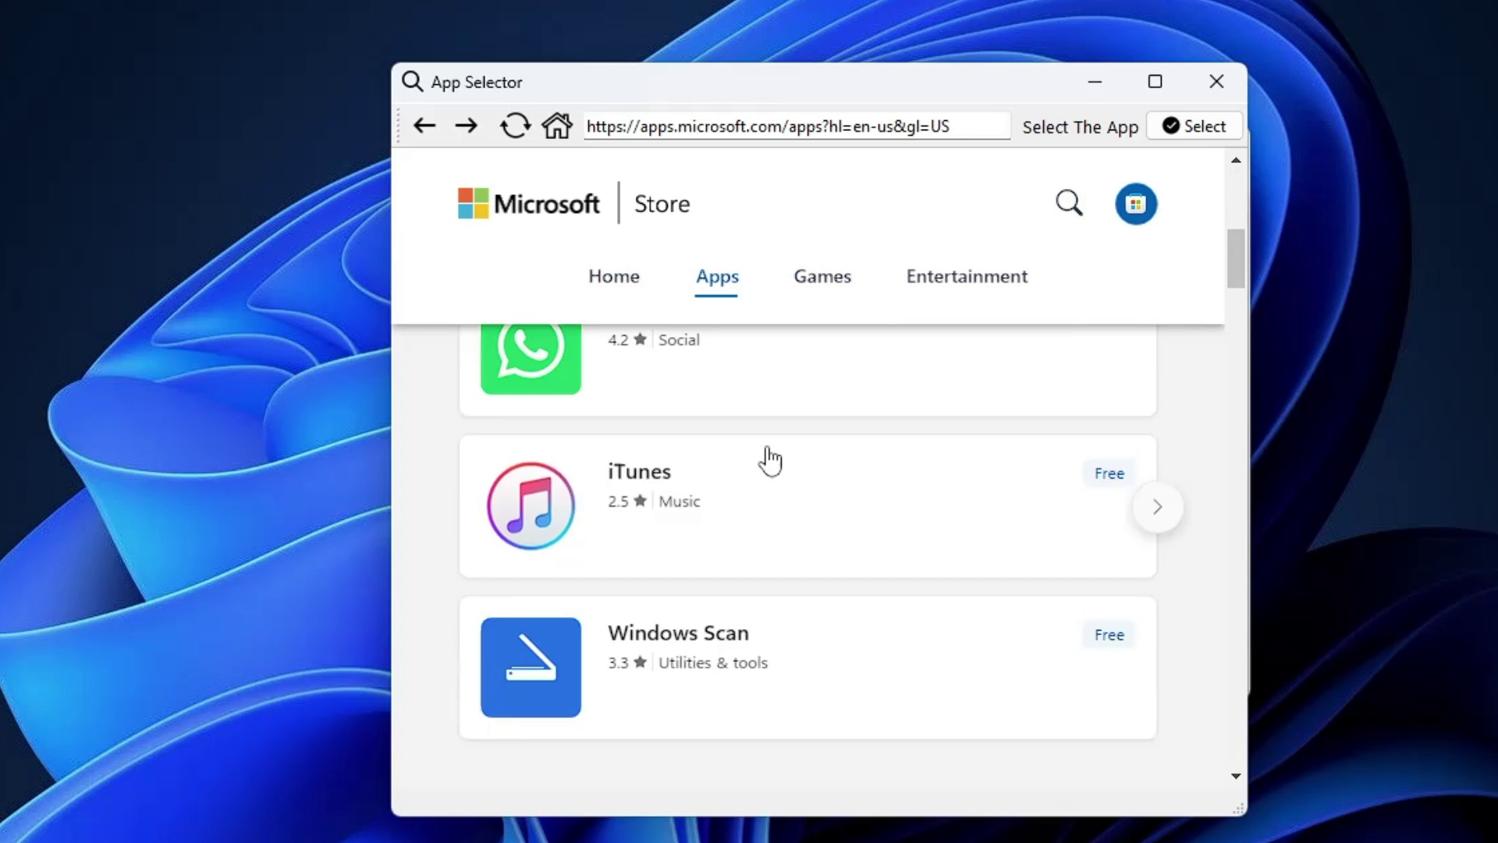
scroll(766, 458, down, 5)
scroll(773, 460, down, 2)
scroll(772, 462, down, 3)
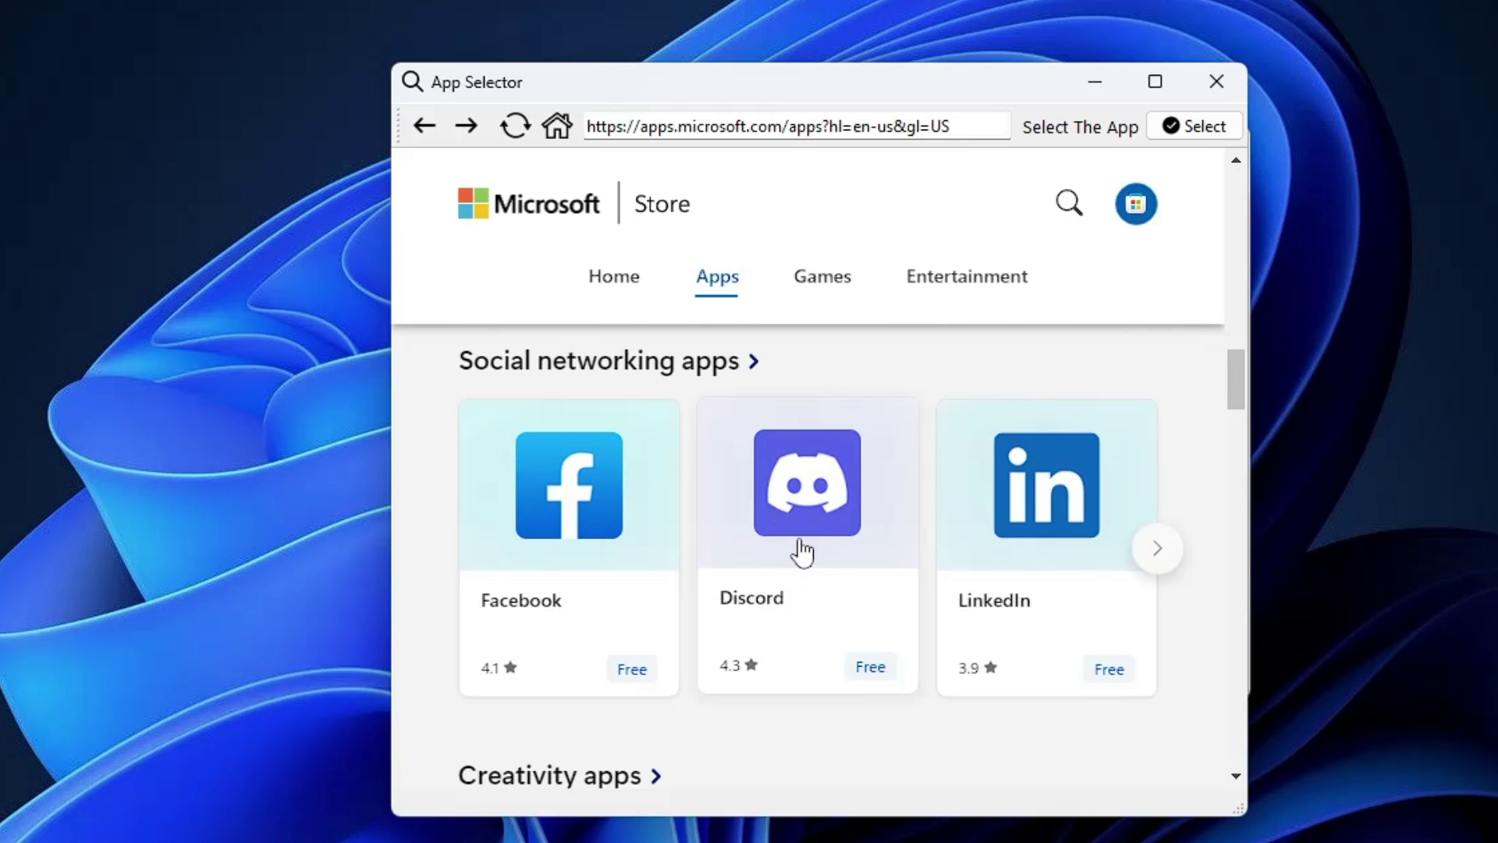
click(827, 520)
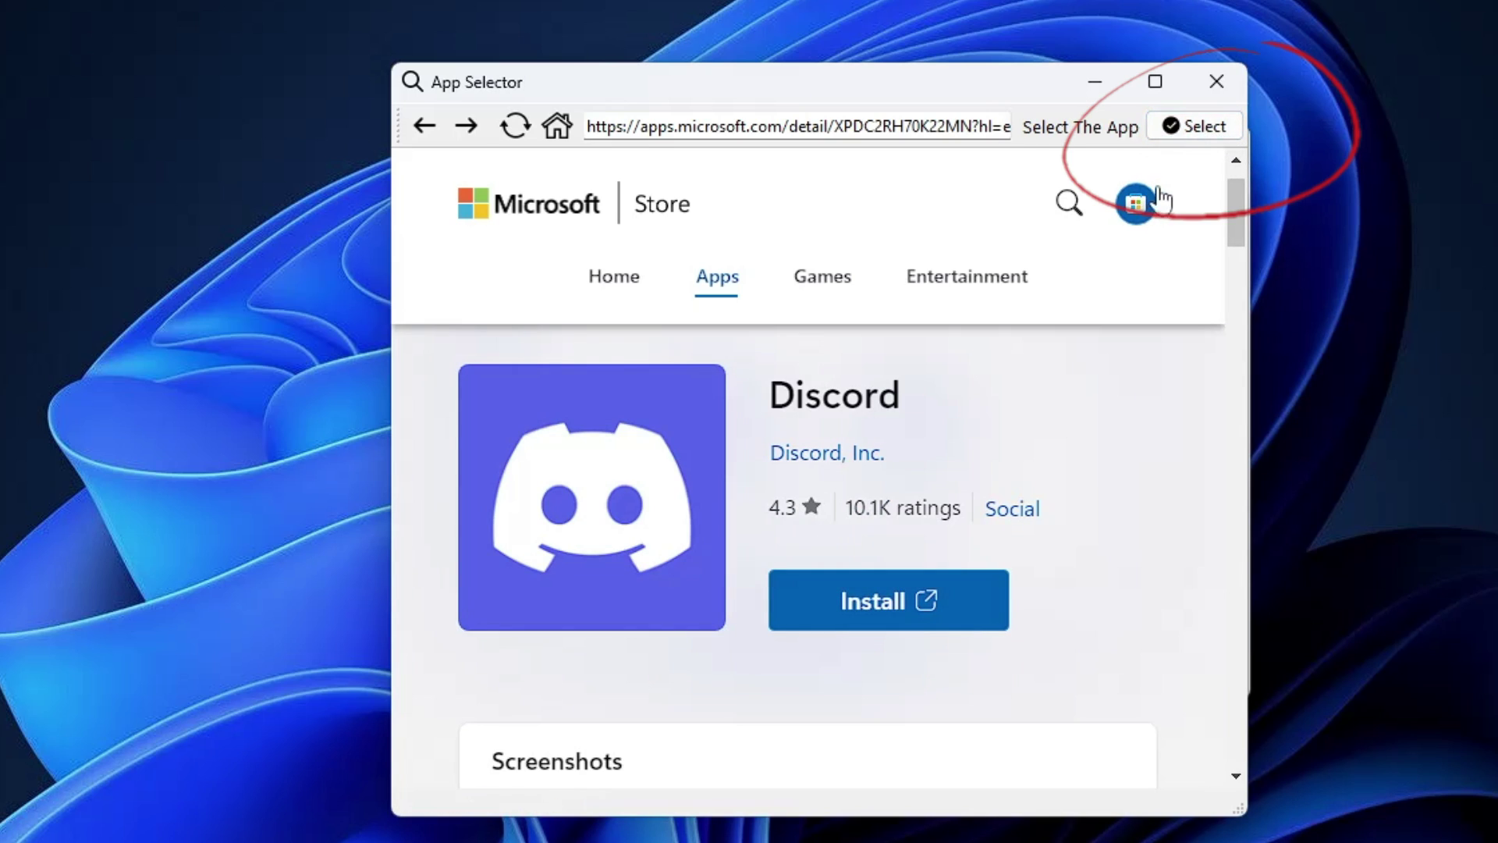
Select Discord for installation and acknowledge the 'Installation completed!' success message.
click(1205, 126)
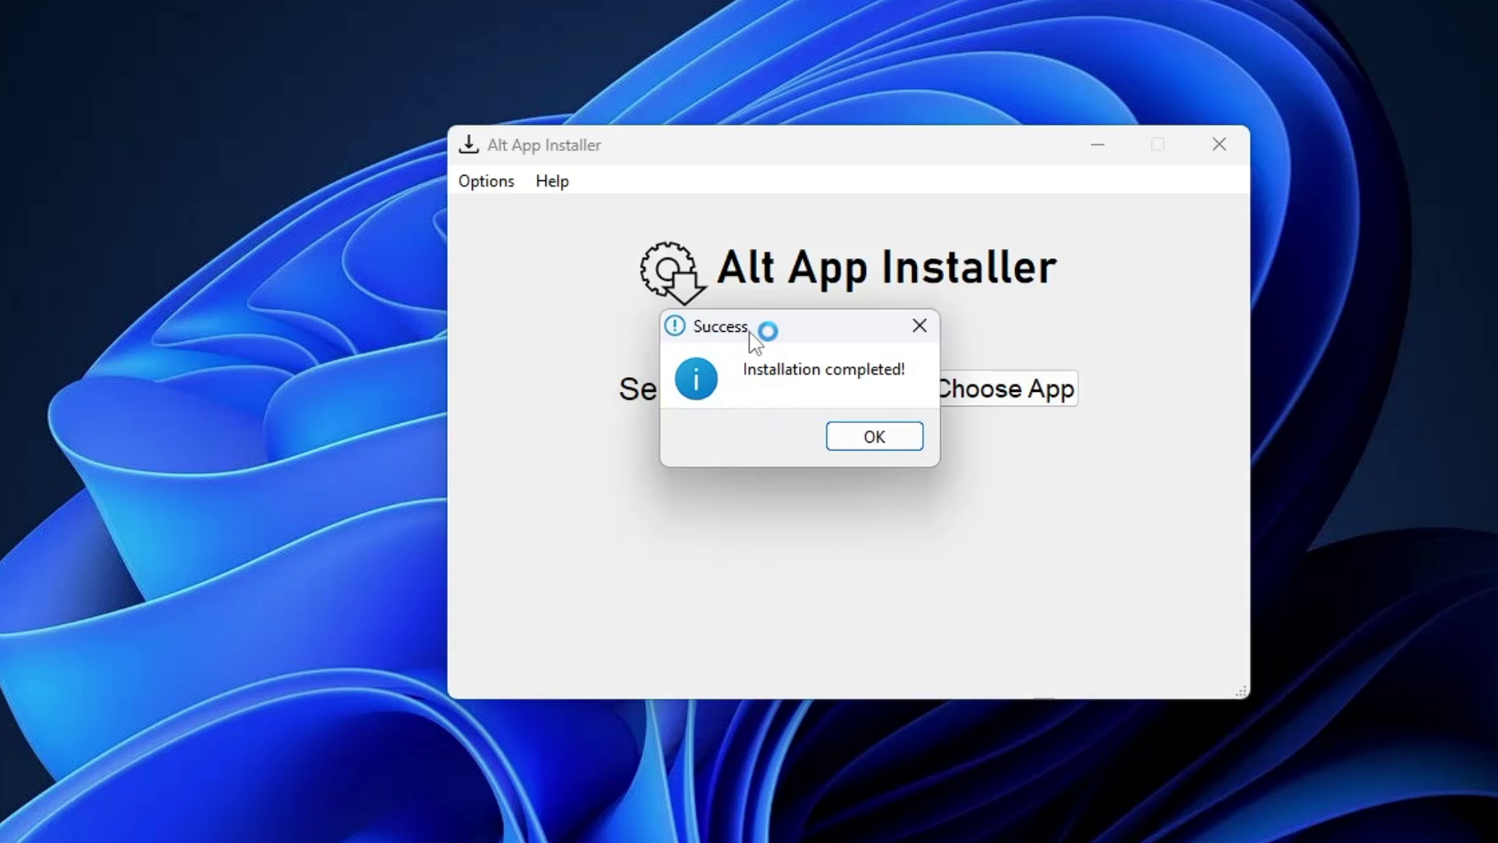
drag(754, 341, 773, 337)
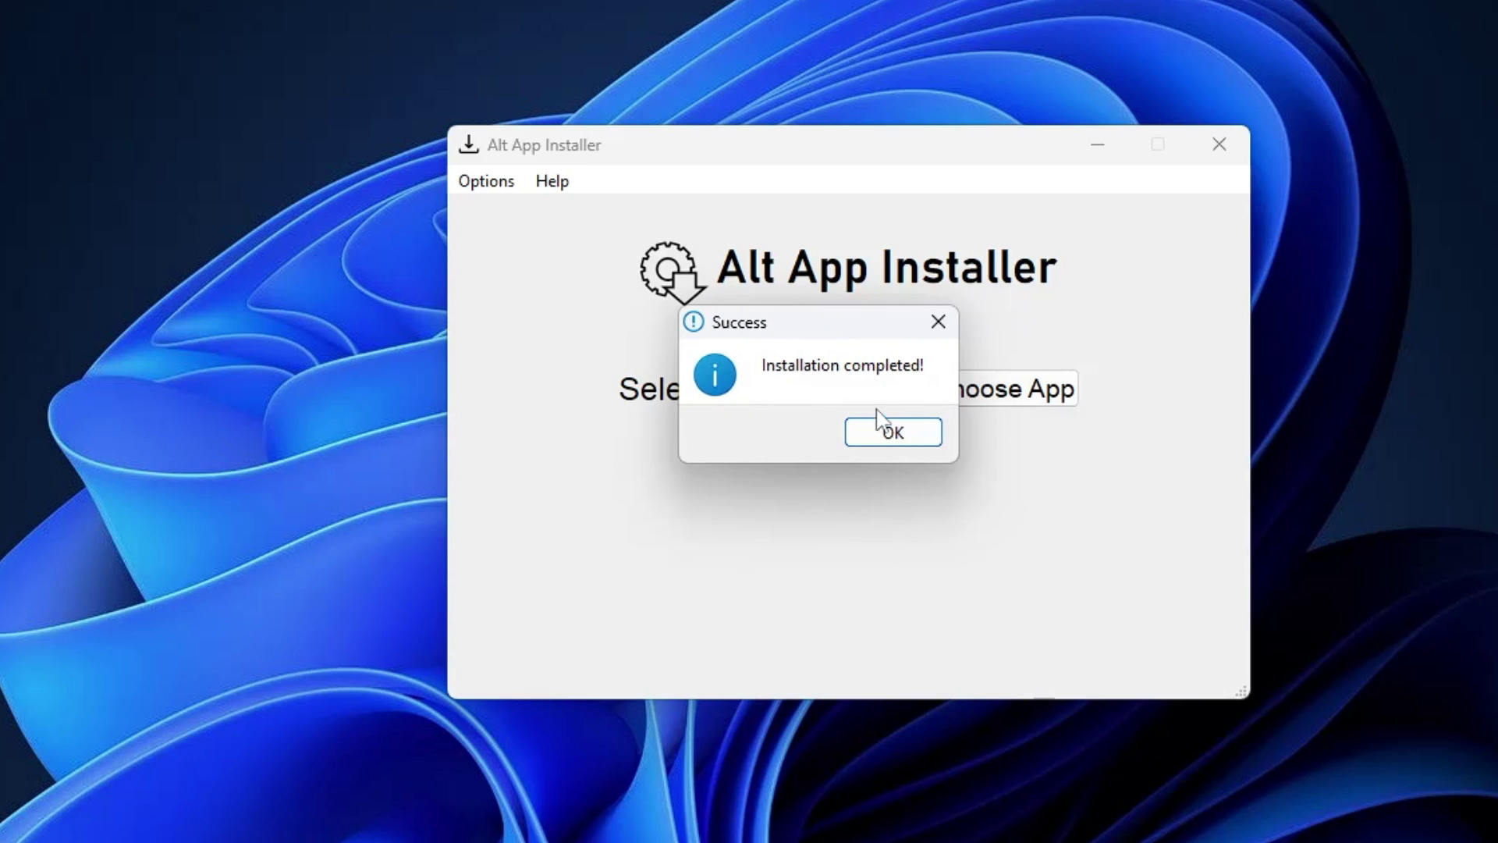
click(885, 434)
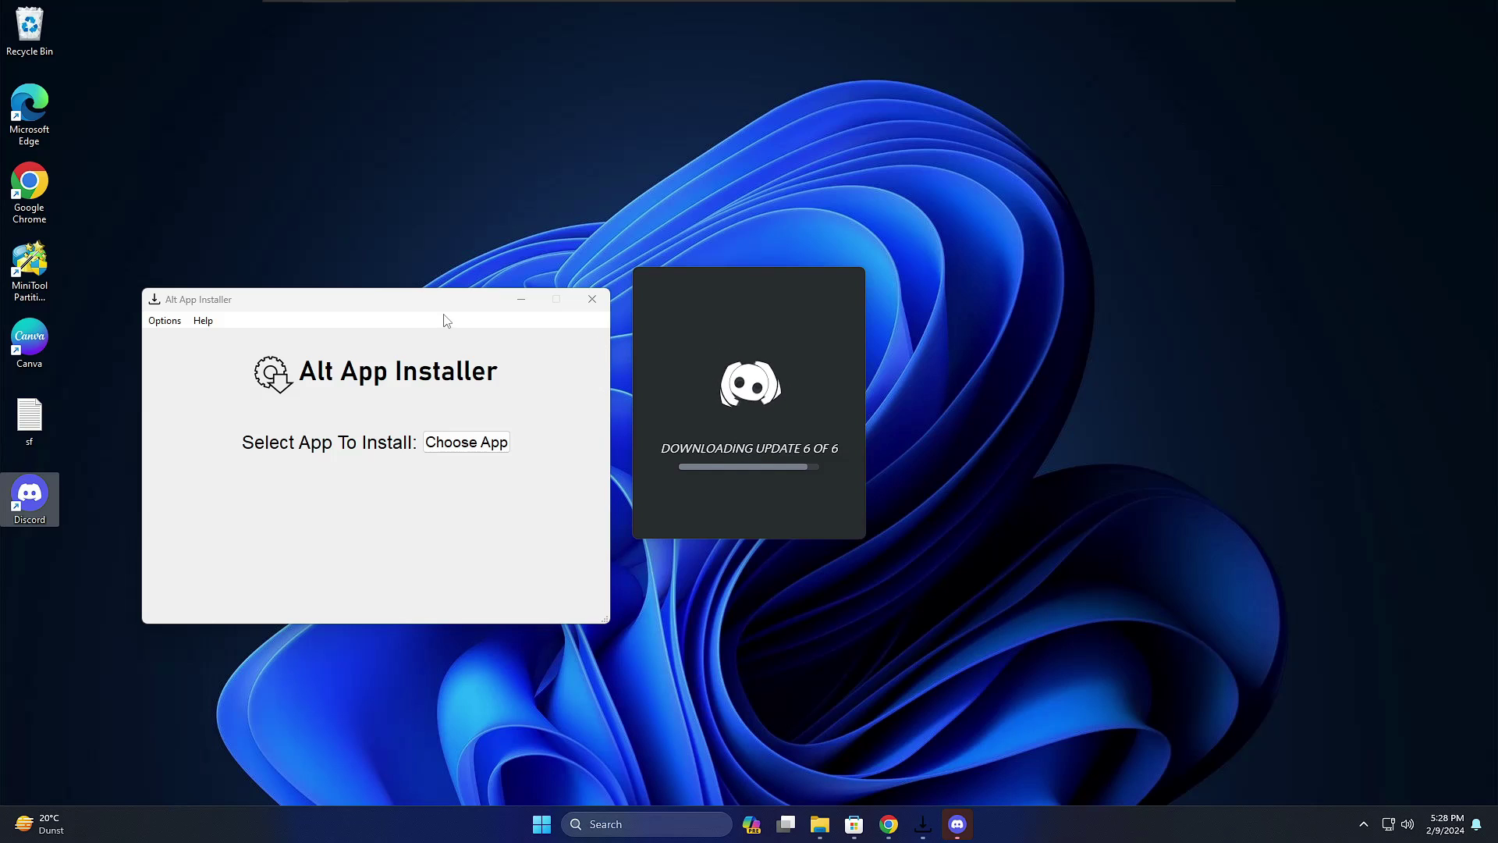
Via Choose App, open the Games section and bring up the Candy Crush Saga page.
drag(446, 320, 857, 259)
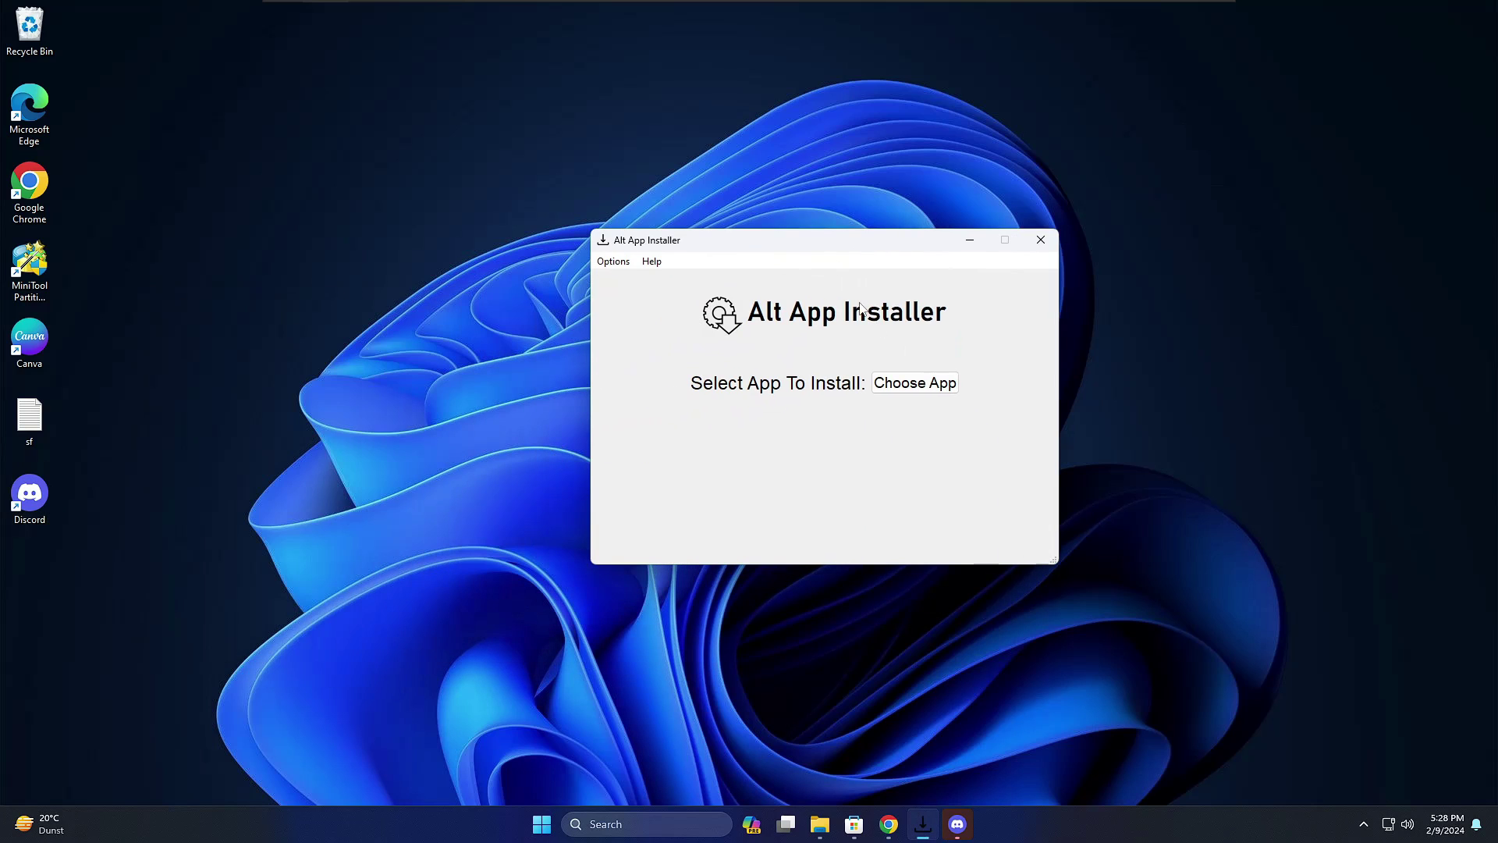
click(905, 388)
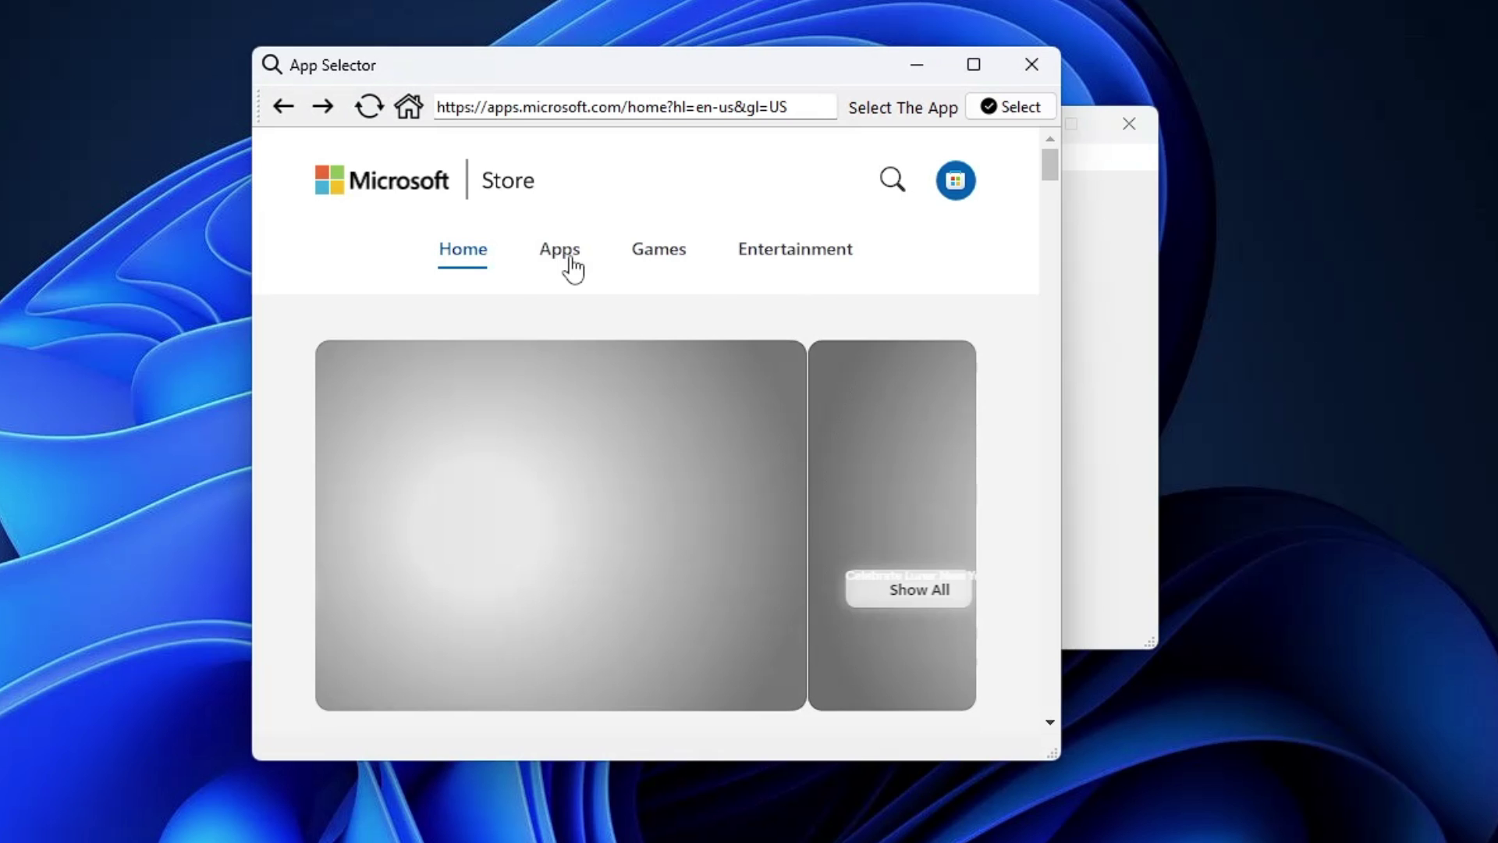
click(562, 253)
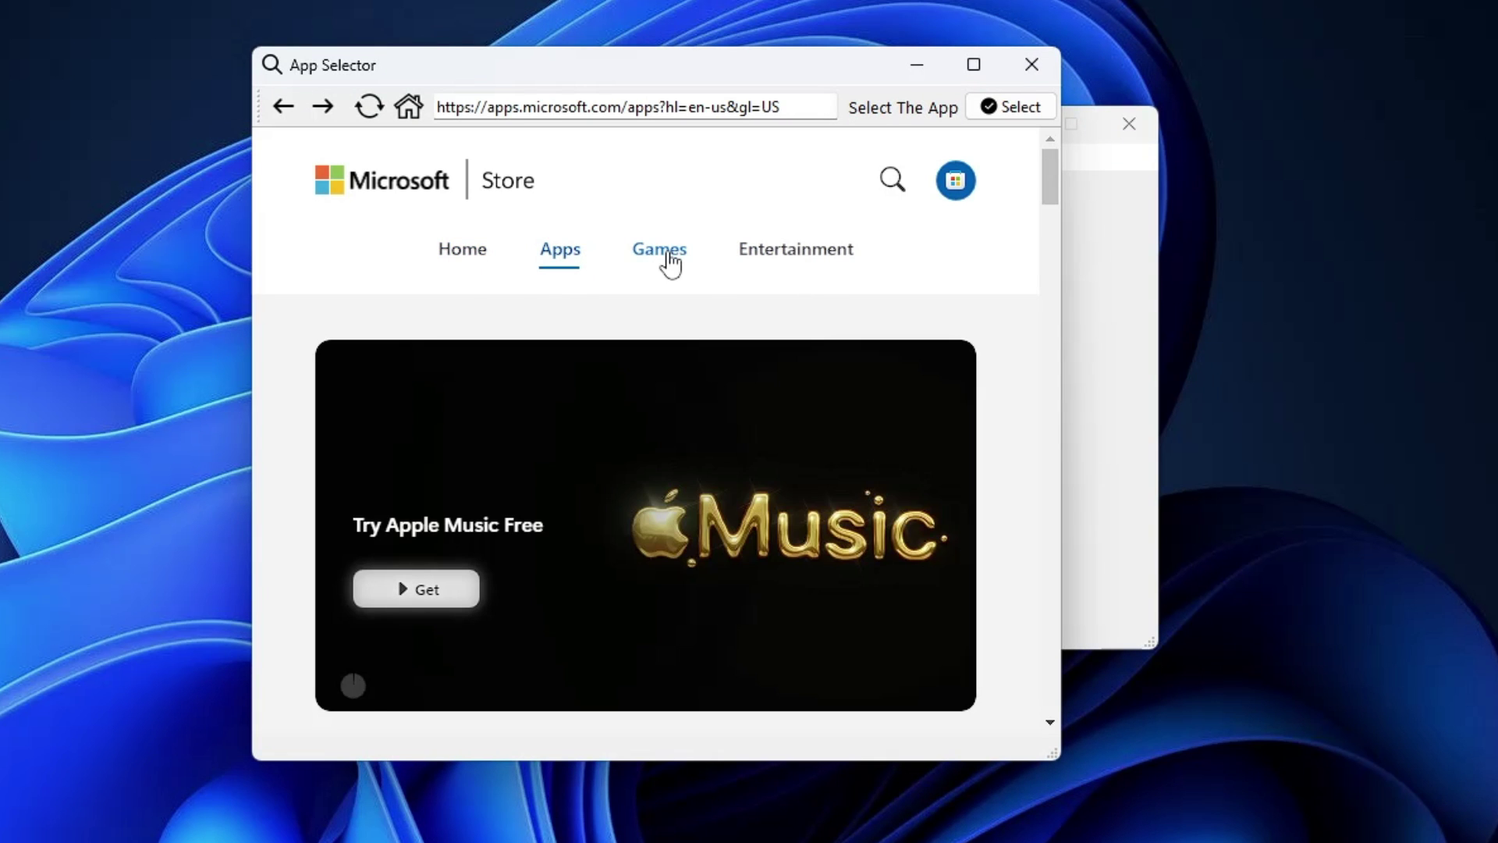
click(667, 262)
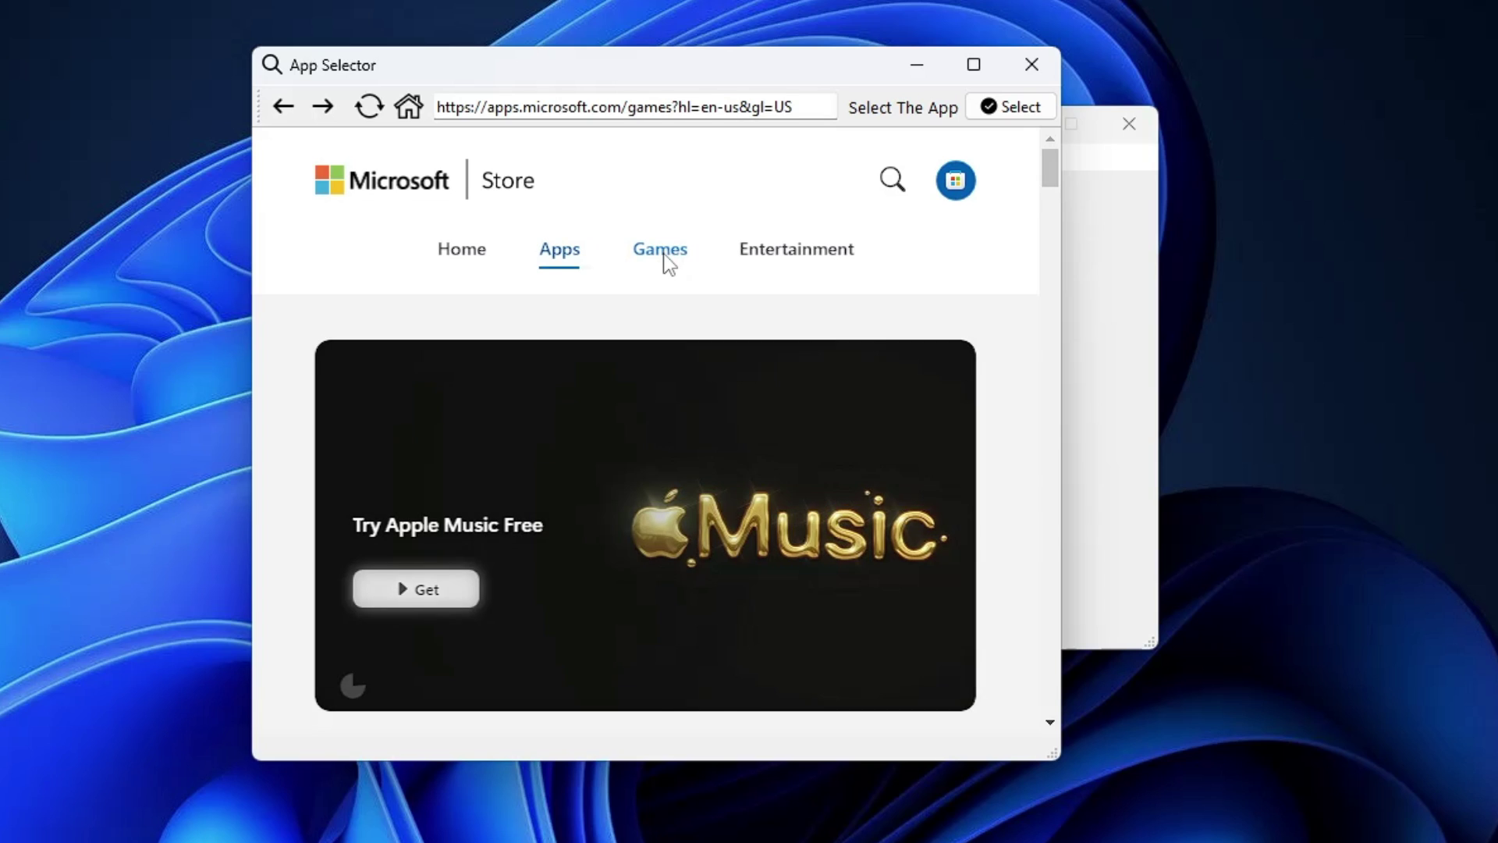
scroll(597, 470, down, 3)
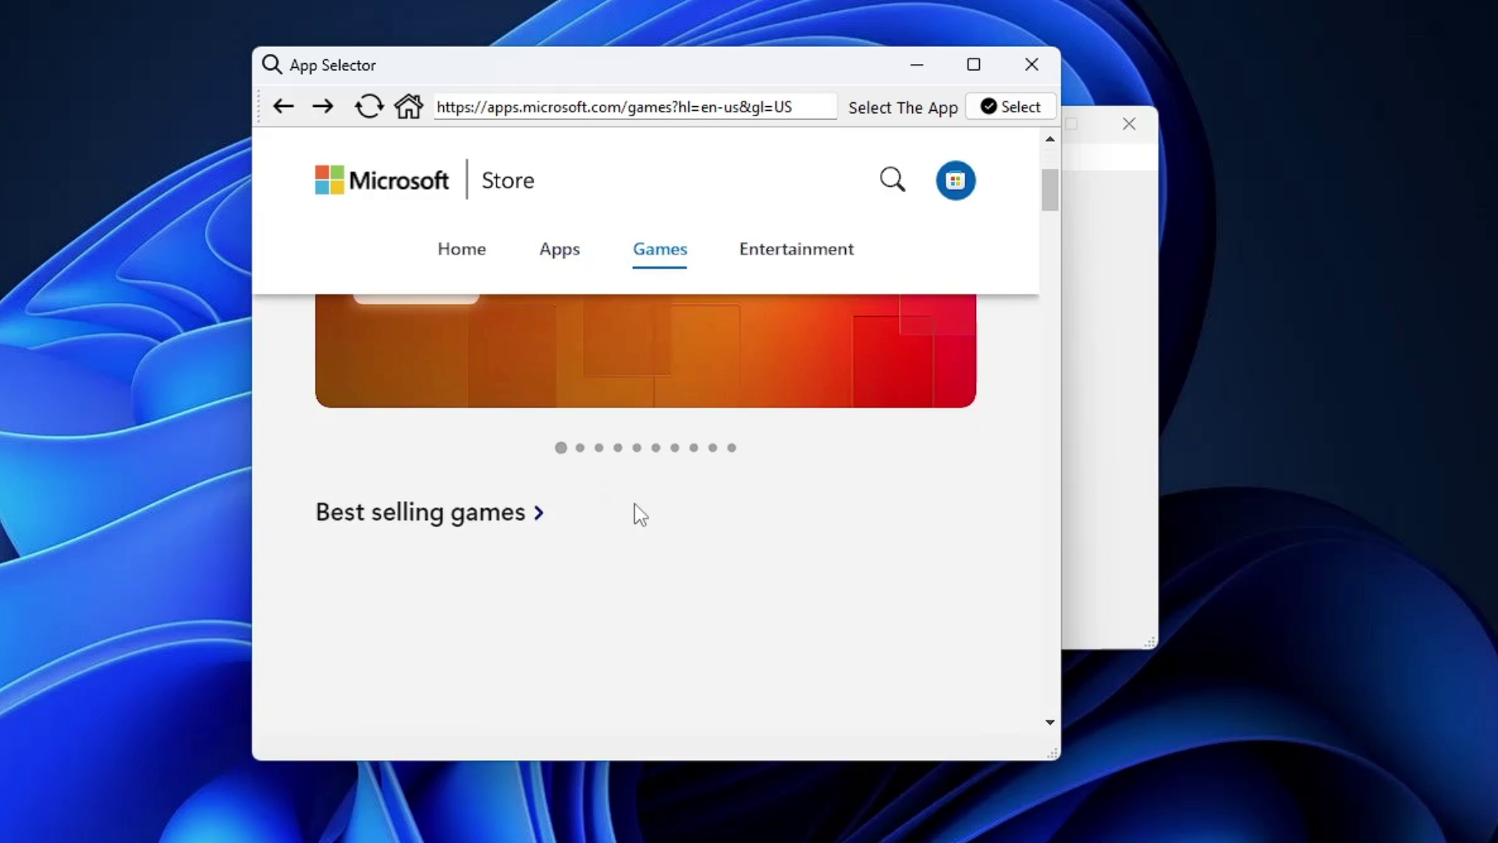
click(638, 655)
scroll(761, 574, down, 2)
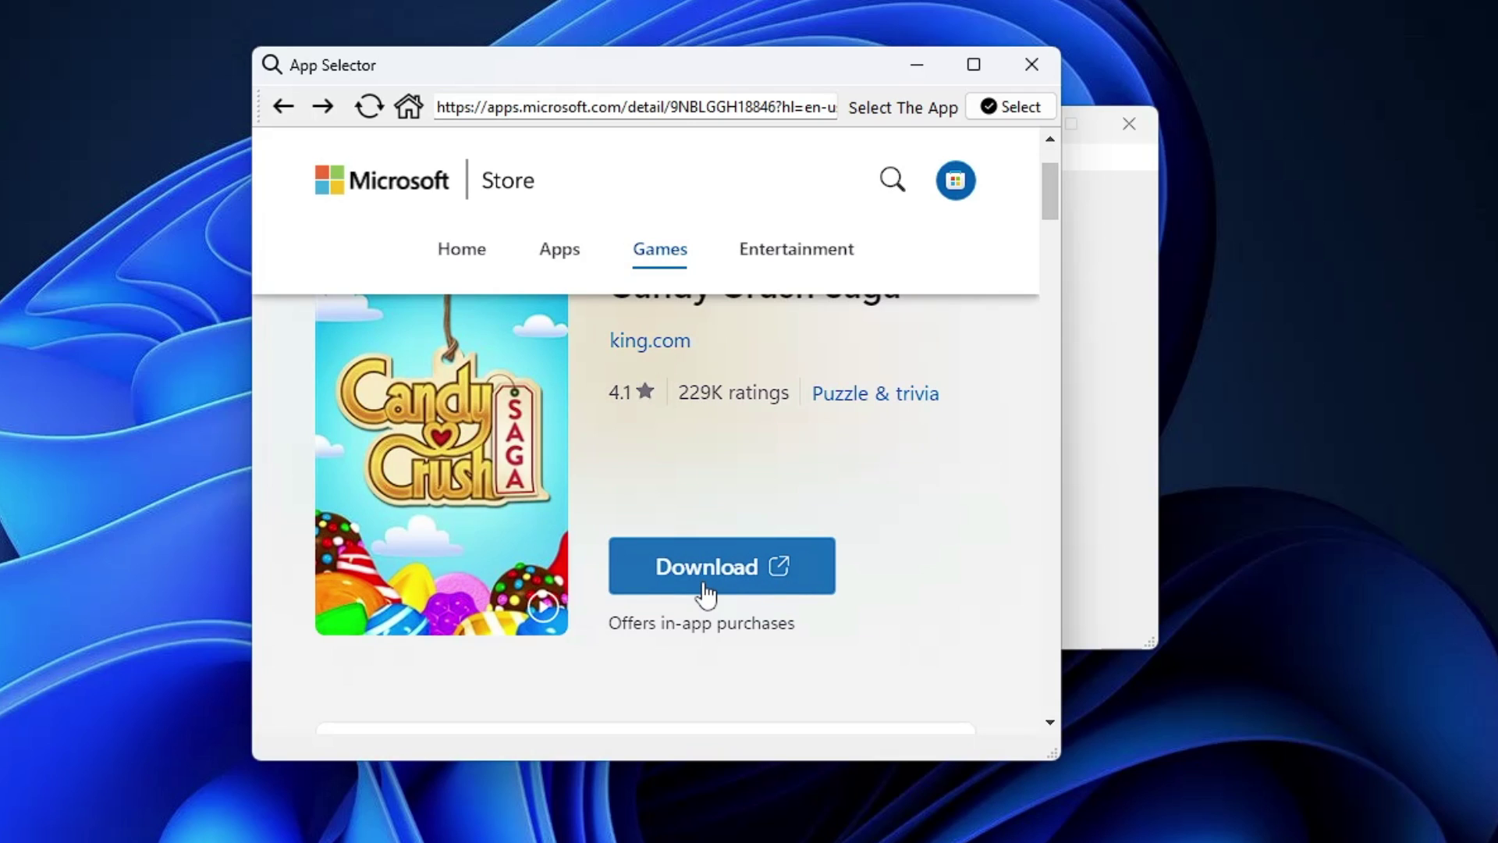